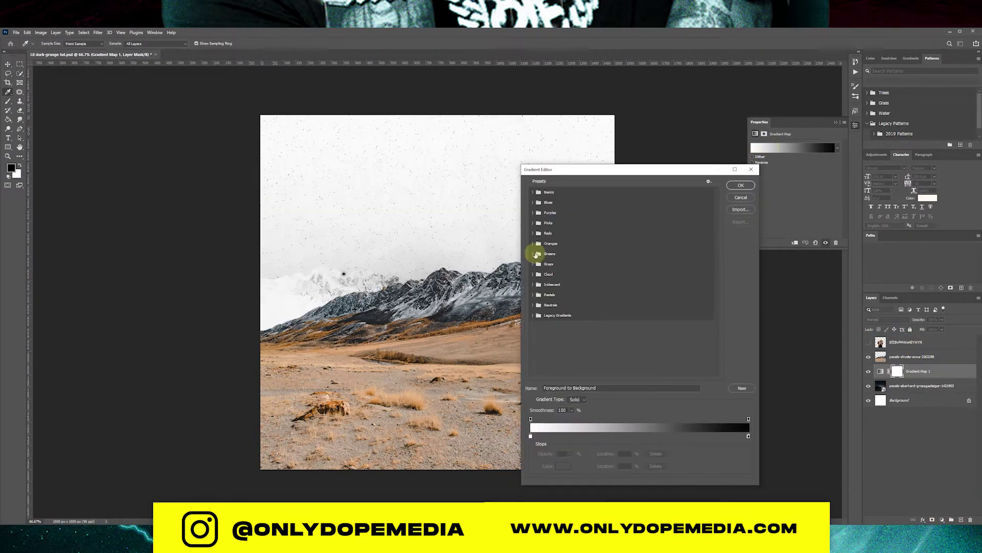
Set the gradient map stops to dark teal and near-white light cyan and apply it.
double_click(531, 436)
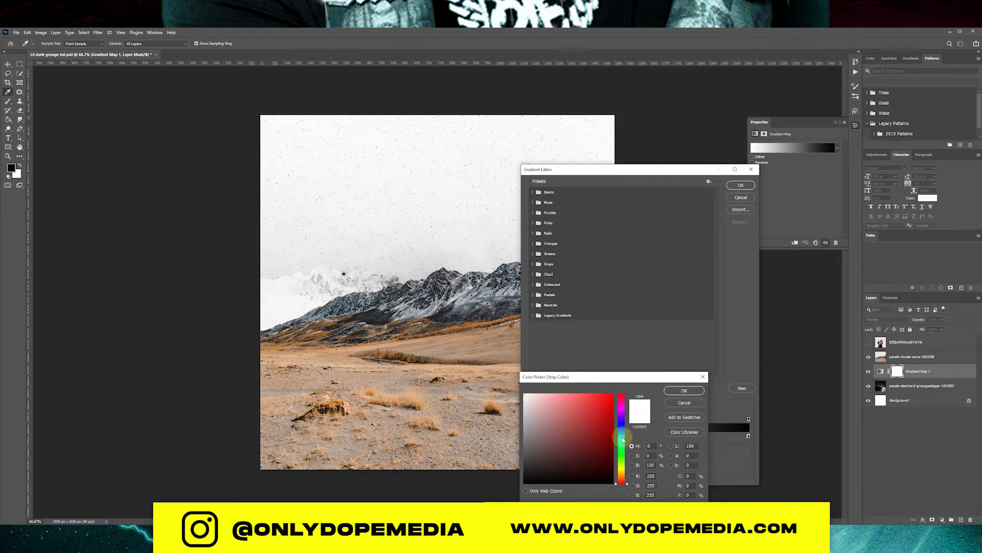
click(624, 441)
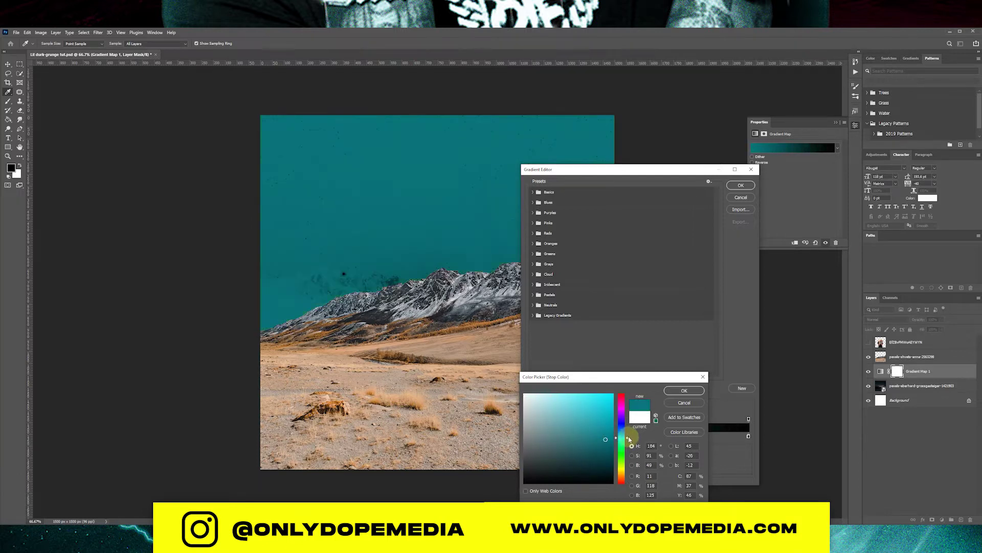
drag(627, 439, 627, 438)
click(674, 390)
double_click(748, 435)
click(531, 394)
click(621, 441)
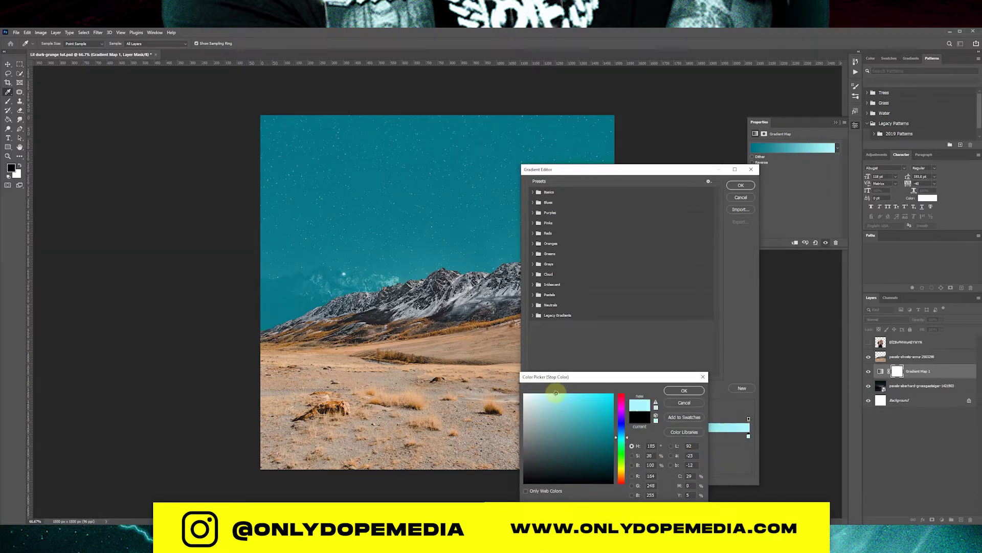
click(684, 391)
click(740, 185)
Bring up the blend mode list for the gradient map layer.
key(v)
click(887, 319)
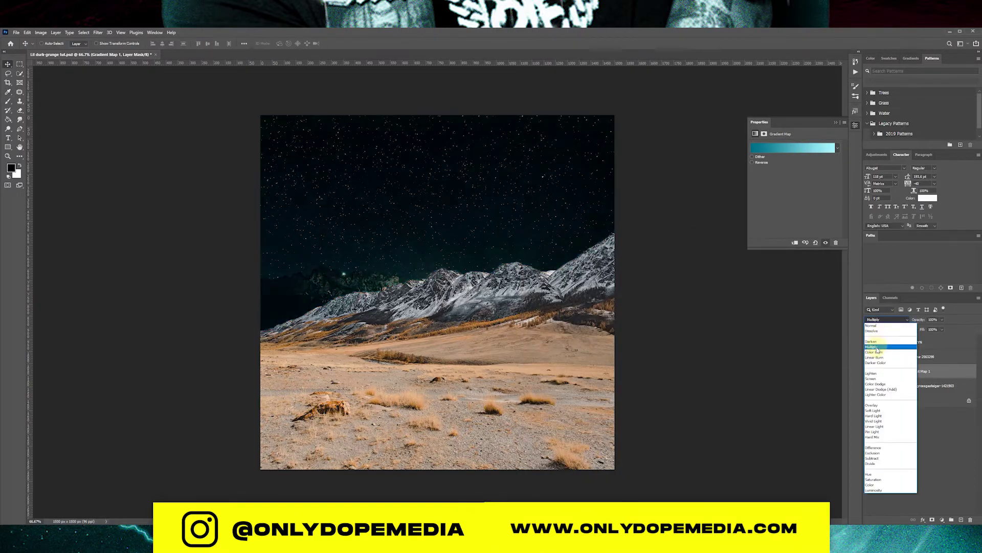
key(Escape)
click(887, 320)
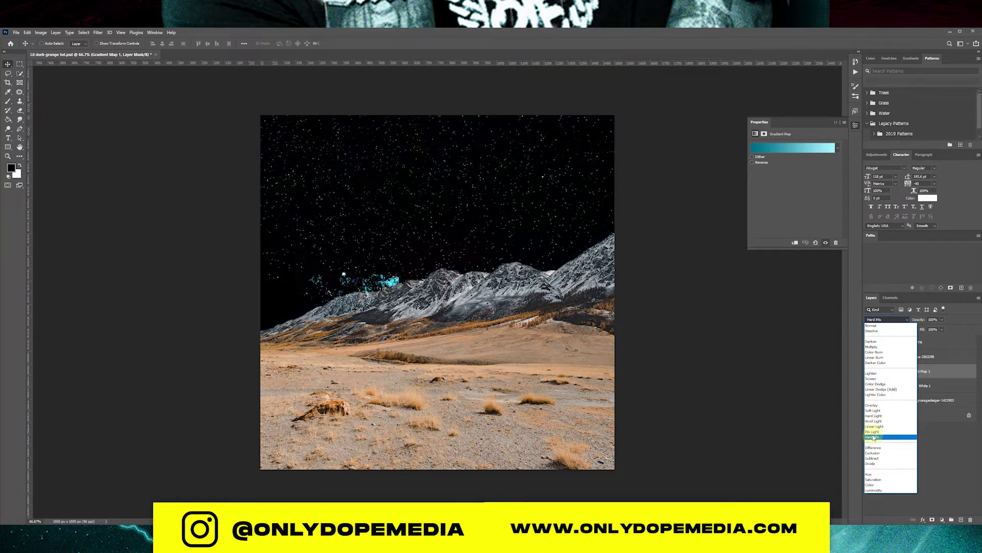
Blend the gradient map in Color mode and give the sky a dark gradient overlay at 47% scale.
click(876, 487)
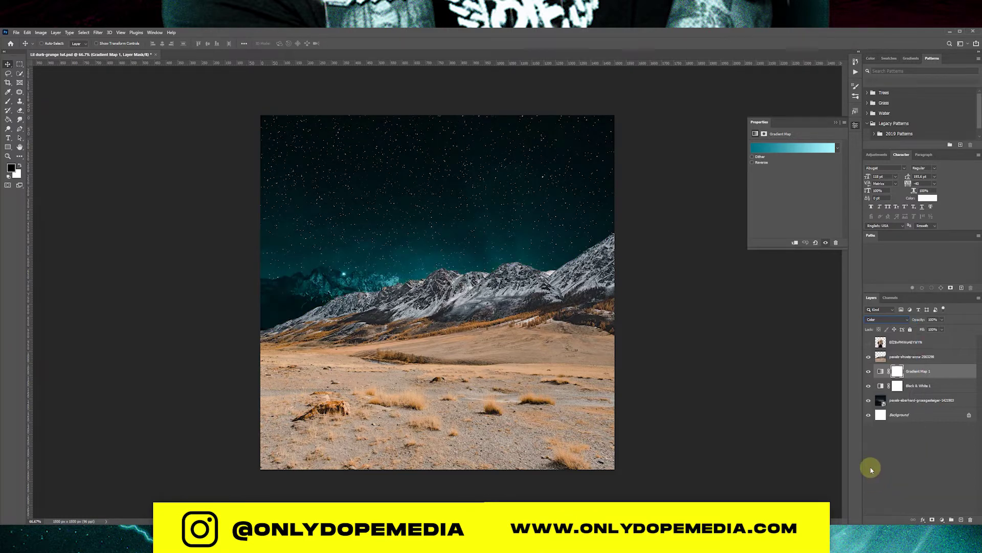
double_click(949, 399)
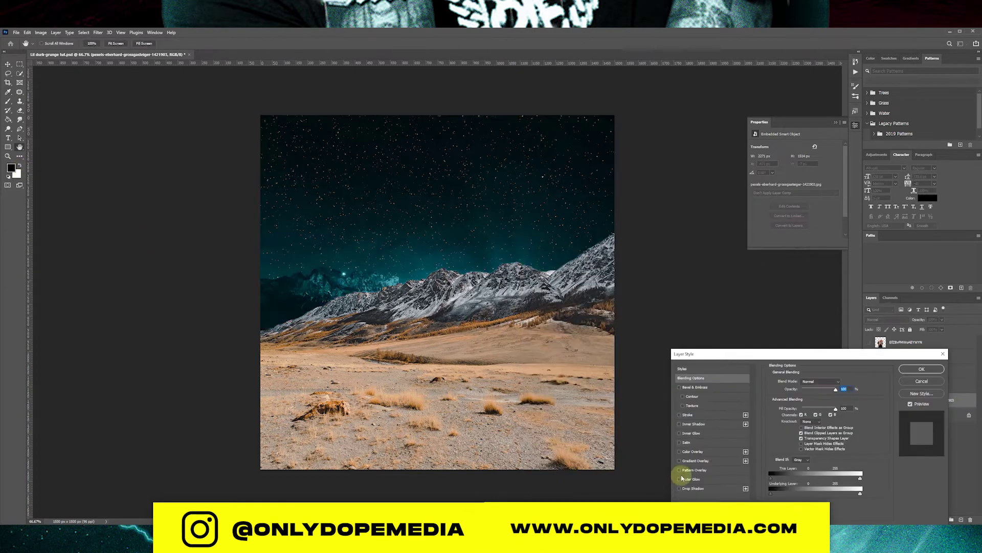
click(695, 461)
click(813, 397)
click(738, 184)
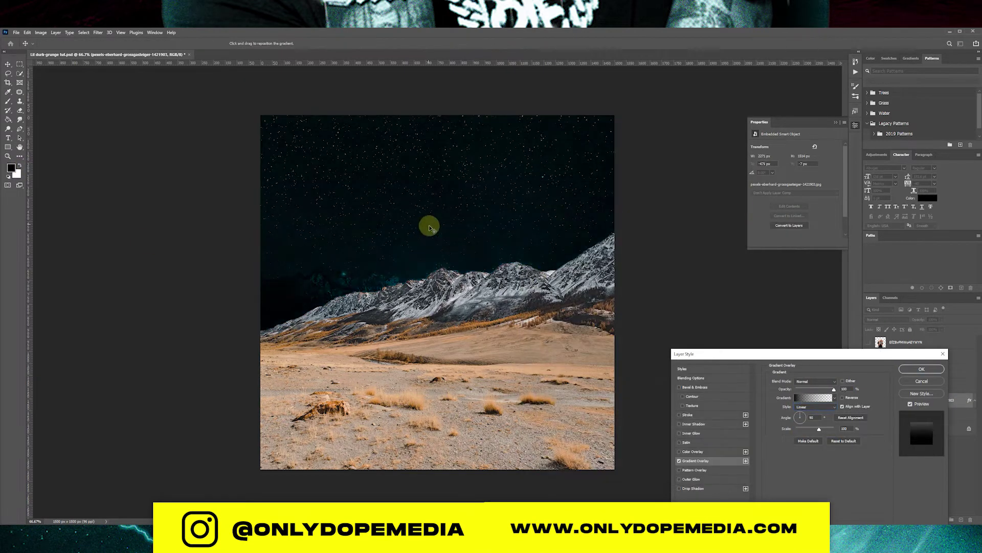
drag(818, 428, 803, 428)
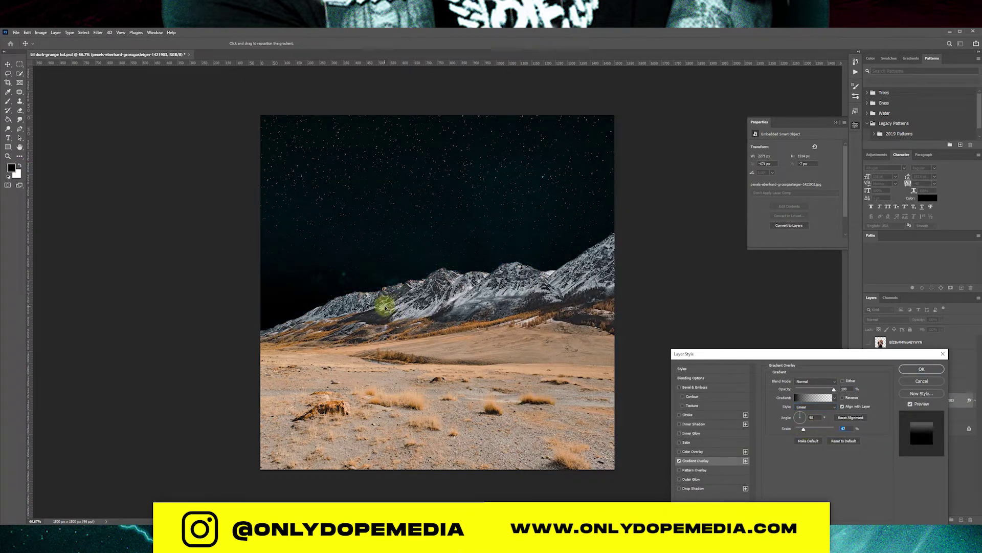
Apply the sky's gradient overlay and duplicate the desert landscape layer lower in the stack.
key(Return)
click(958, 360)
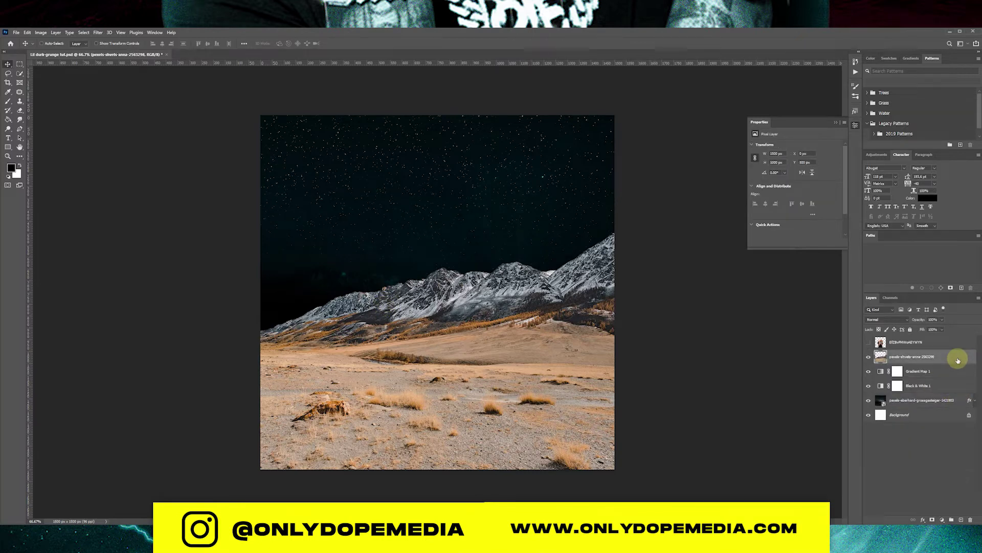
drag(958, 361, 921, 407)
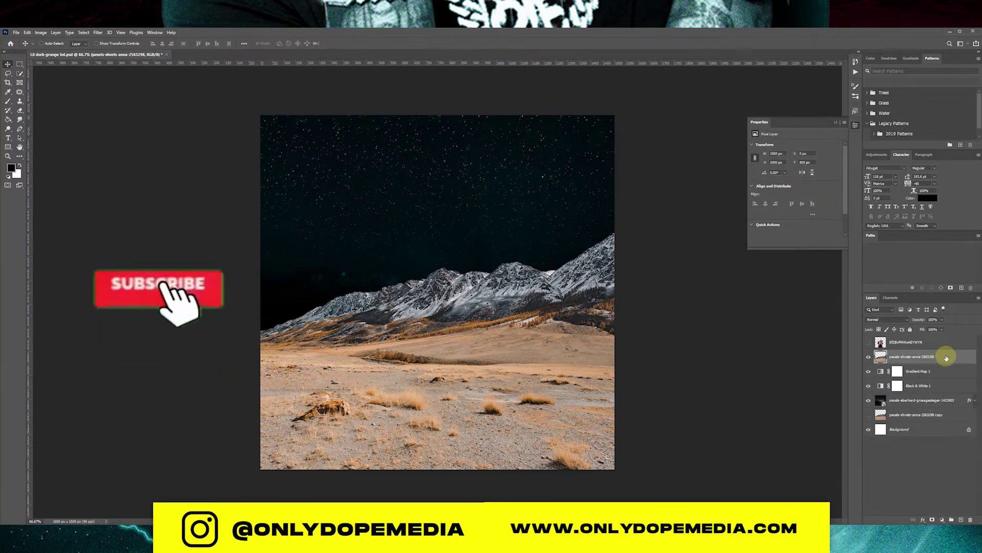
Add a clipped gradient map to the landscape using the Reds > Red_01 preset.
click(788, 148)
click(534, 223)
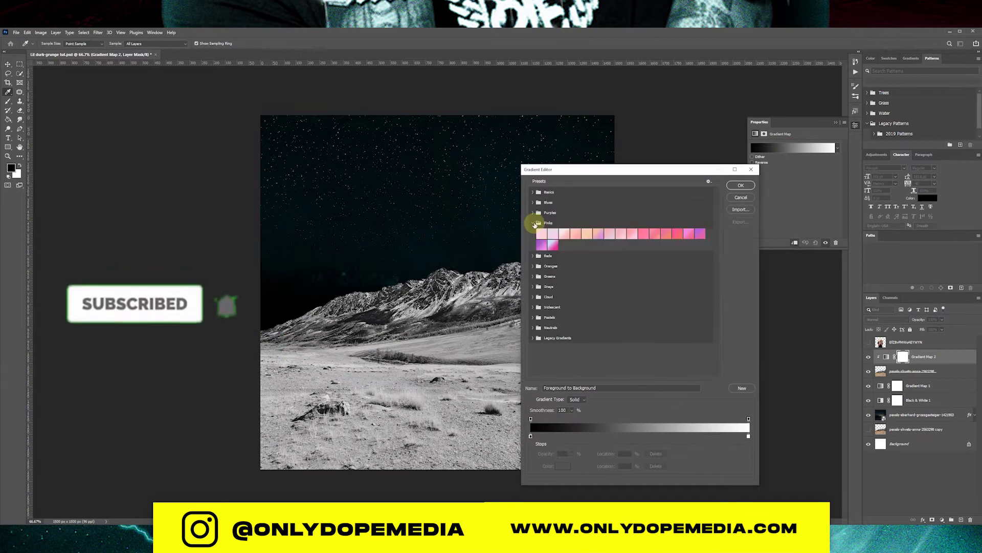
click(698, 235)
click(655, 234)
click(532, 256)
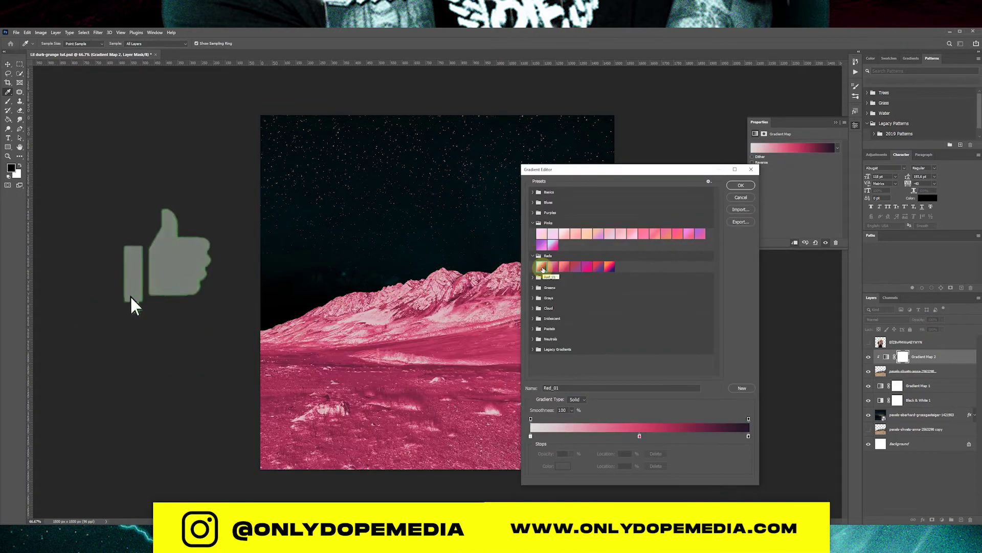
click(553, 266)
click(586, 266)
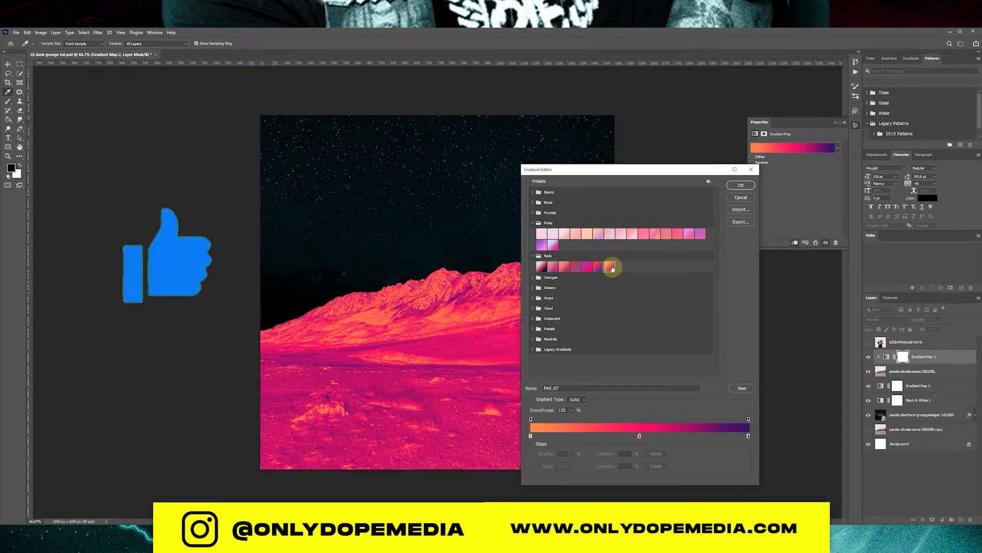
click(542, 267)
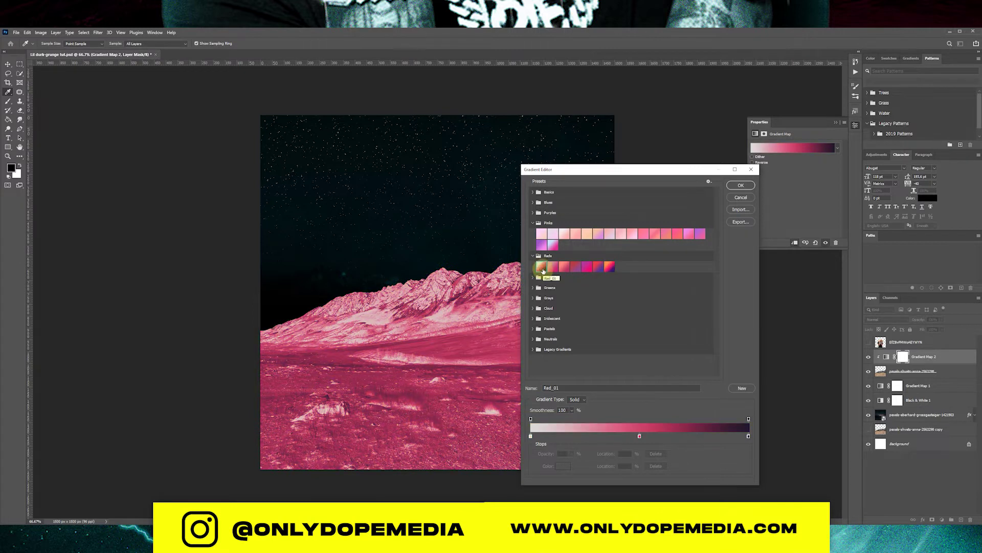
Make the landscape gradient run from black to pink and apply it.
click(562, 471)
click(545, 504)
click(709, 401)
drag(748, 436, 749, 460)
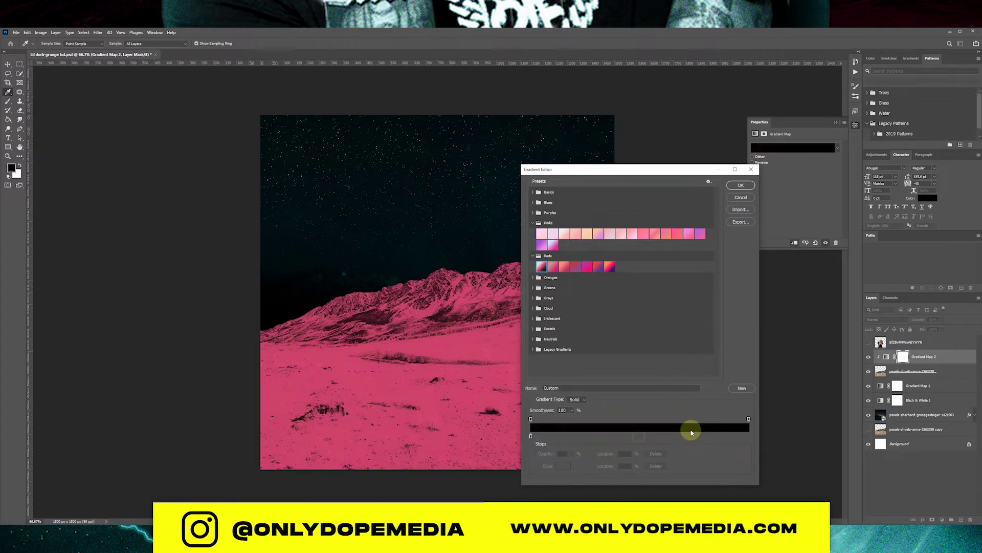
drag(639, 436, 737, 436)
click(740, 185)
click(886, 319)
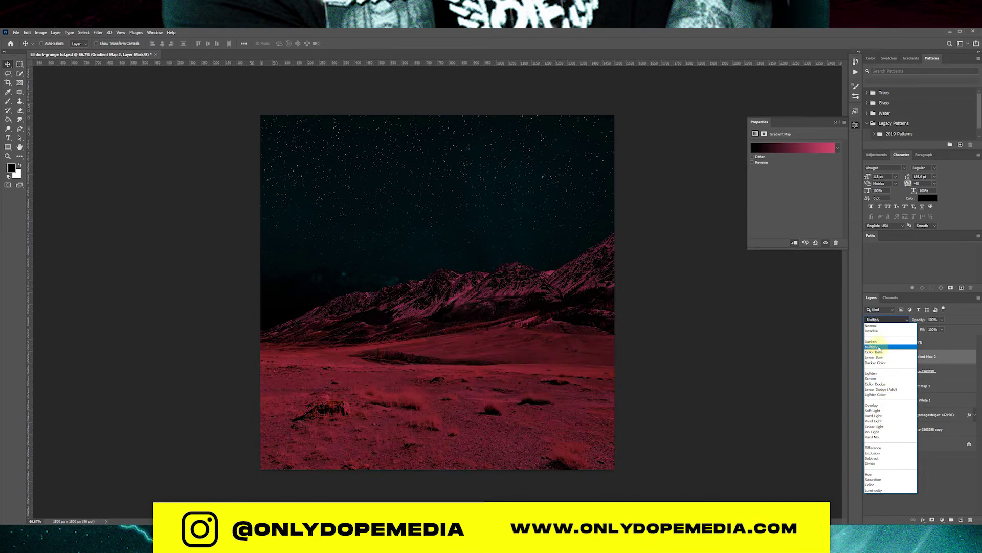
Add a Levels adjustment to the desert landscape, darkening it to about 60 / 1.33.
click(876, 362)
click(915, 370)
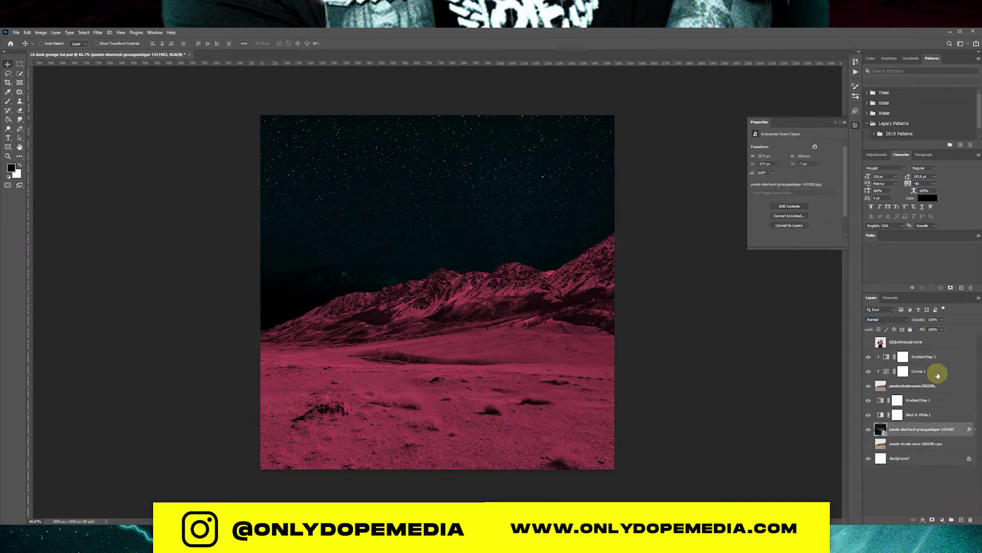
click(941, 519)
click(953, 422)
mouse_move(807, 197)
mouse_down()
mouse_move(779, 204)
mouse_move(829, 199)
mouse_move(773, 198)
mouse_up()
Set Gradient Map 2 to Multiply and brighten its pink stop to hot pink.
click(921, 356)
click(886, 319)
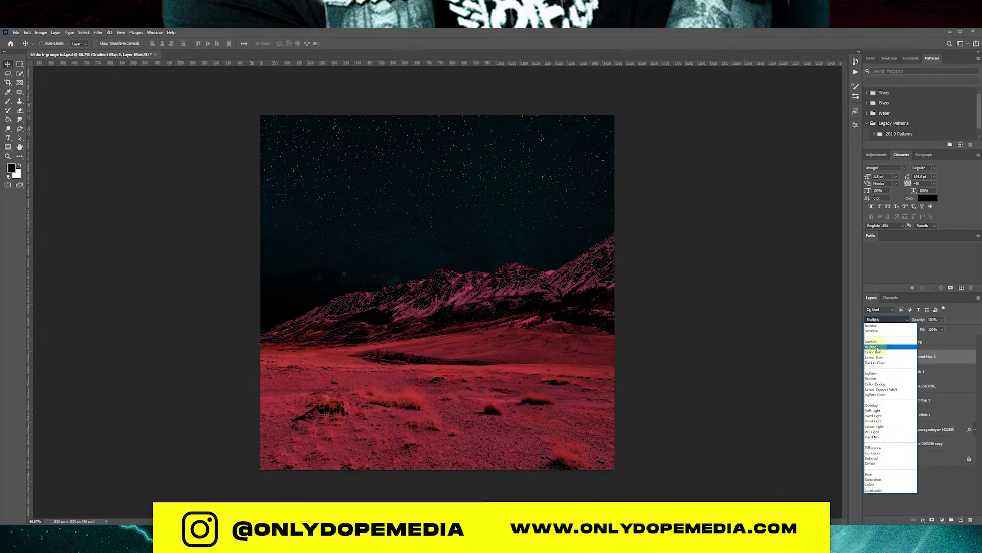
click(878, 347)
double_click(886, 357)
click(810, 147)
double_click(748, 436)
click(608, 398)
drag(608, 398, 598, 393)
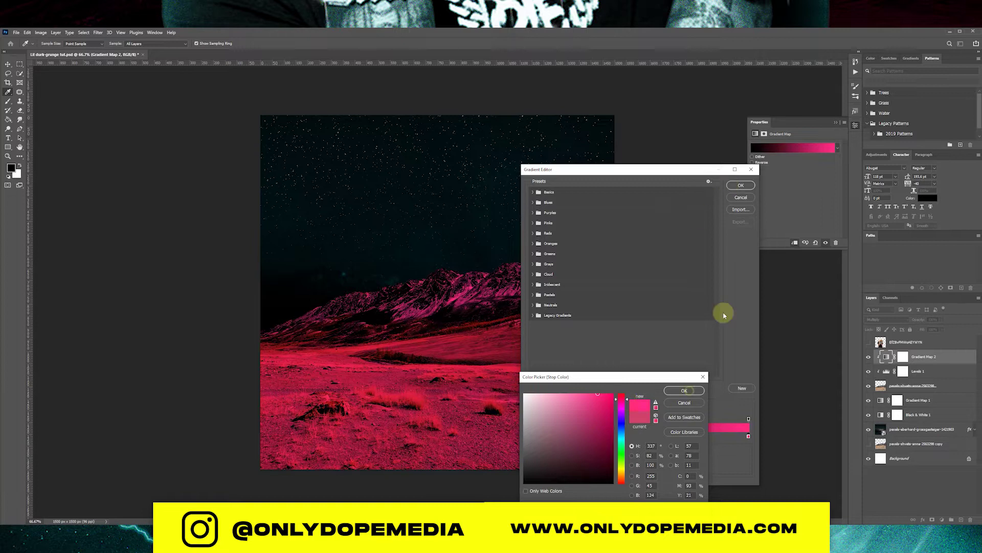
key(Return)
click(743, 186)
Select the desert landscape layer and bring up its layer effects.
click(793, 147)
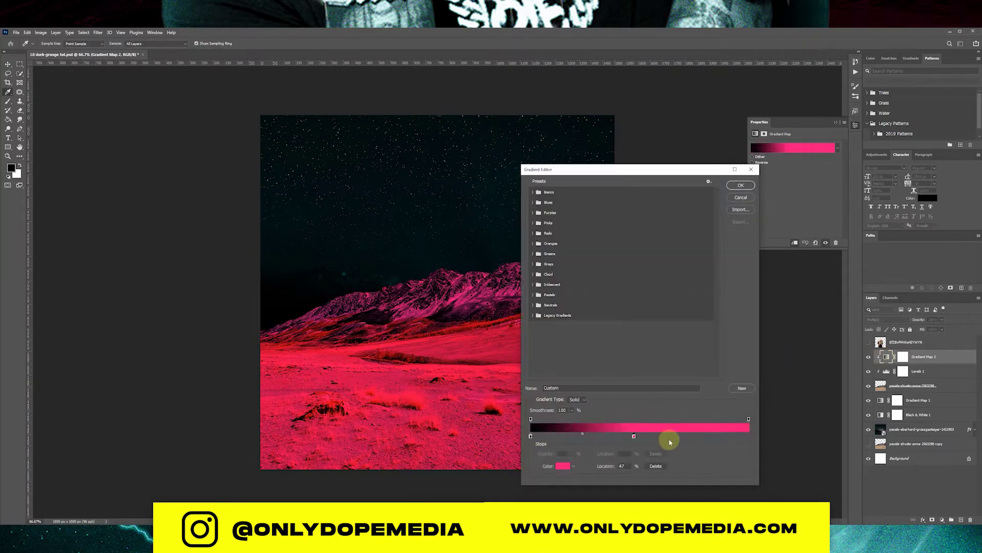
click(921, 385)
double_click(947, 386)
Reverse the landscape's gradient overlay and shift it so the mountains fade to dark.
click(842, 397)
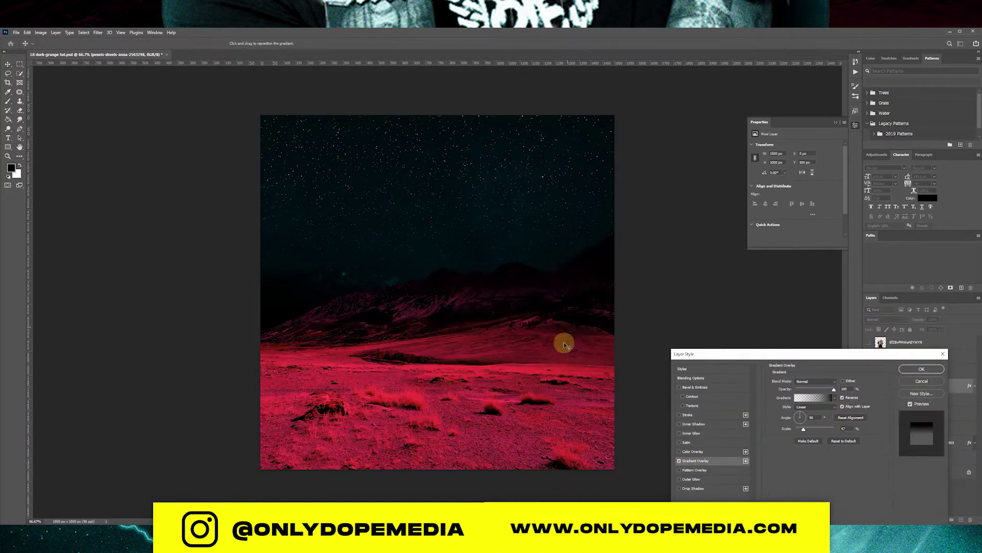
drag(561, 340, 550, 365)
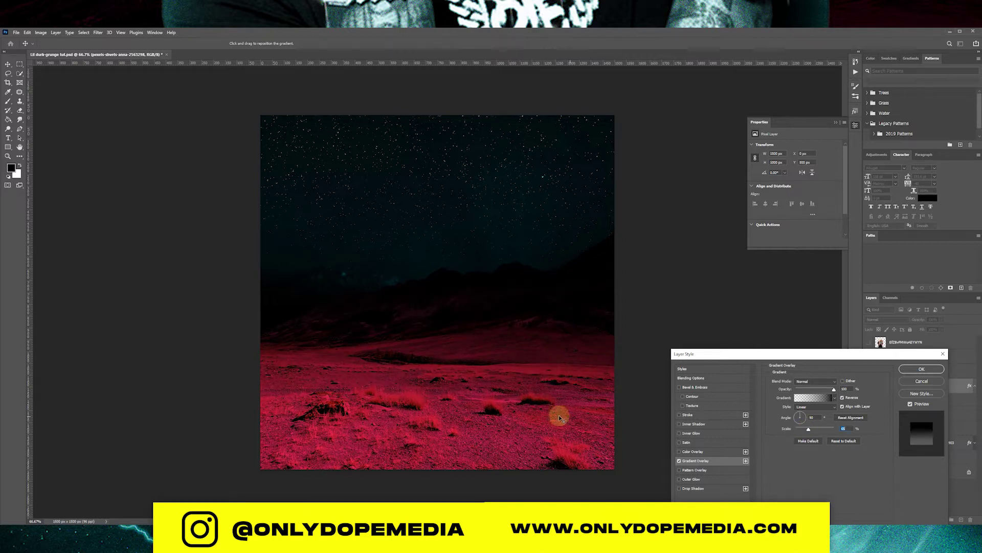
drag(558, 415, 528, 377)
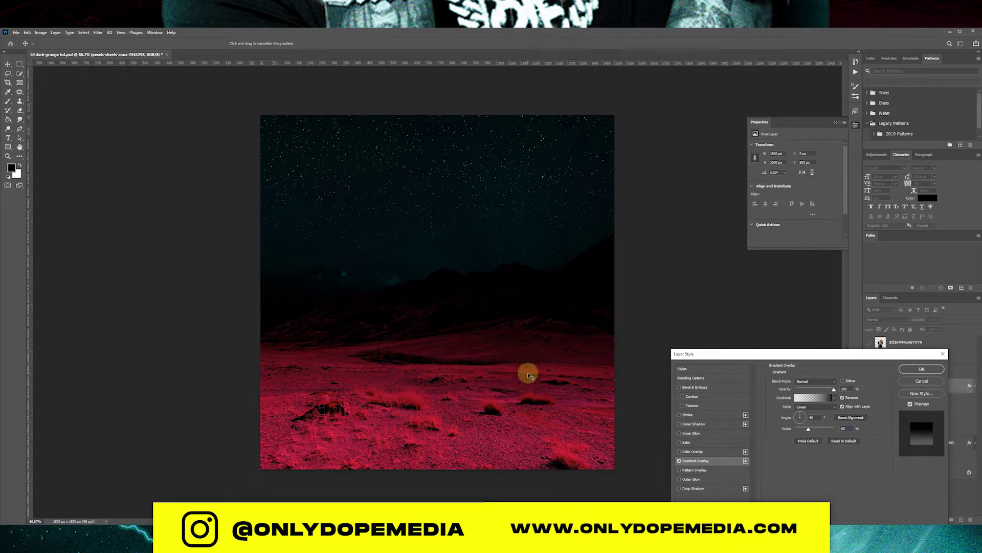
Preview blend modes for the overlay, apply it, and bring up the mountain layer's style settings.
click(814, 381)
click(809, 389)
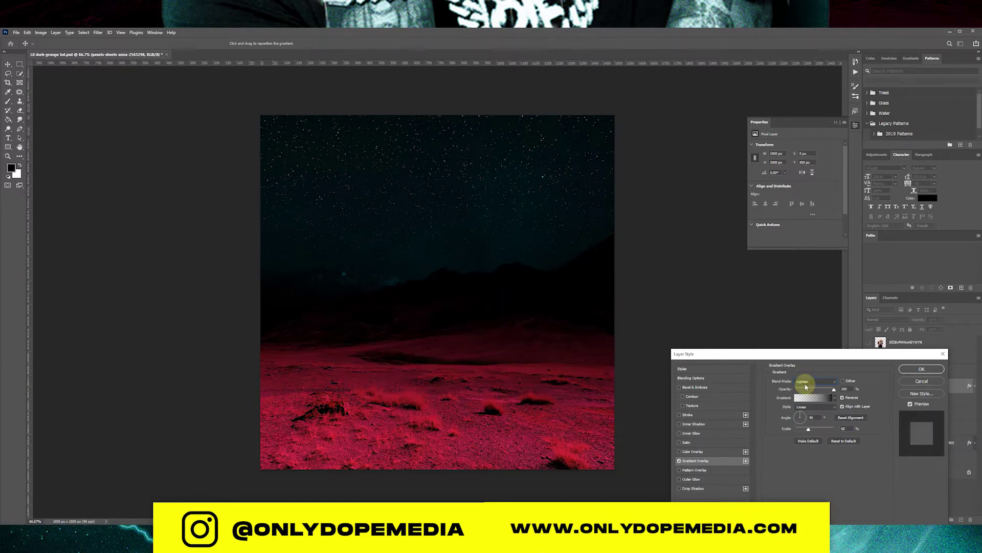
key(Down)
key(Down)
key(Down)
key(Down)
key(Down)
key(Down)
key(Down)
key(Down)
key(Down)
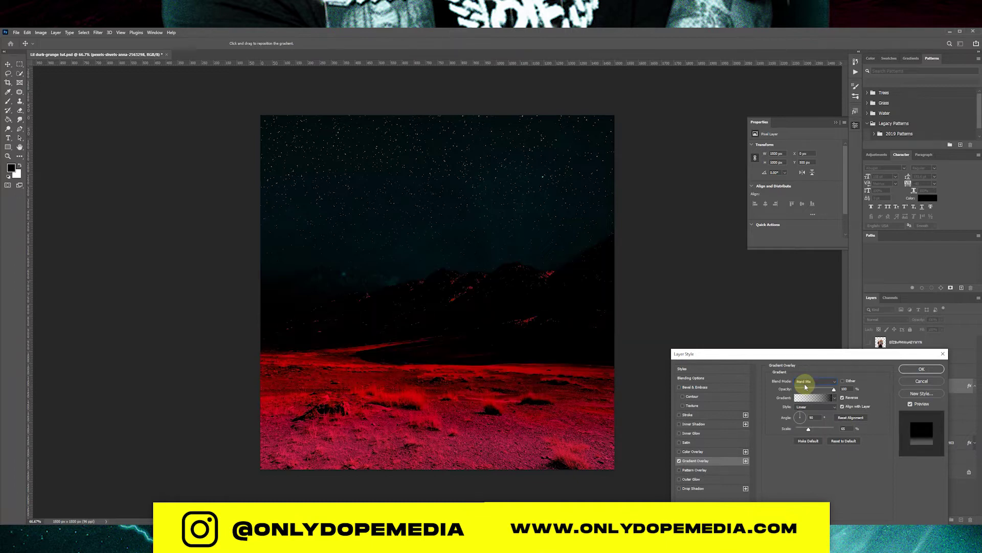
key(Down)
key(Down)
key(Down)
key(Down)
key(Down)
key(Down)
click(921, 368)
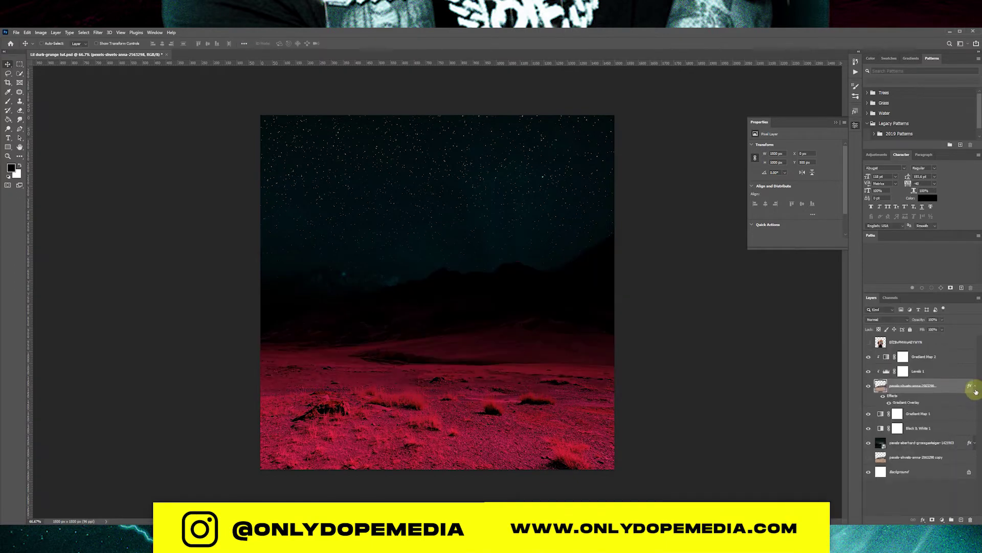
double_click(969, 429)
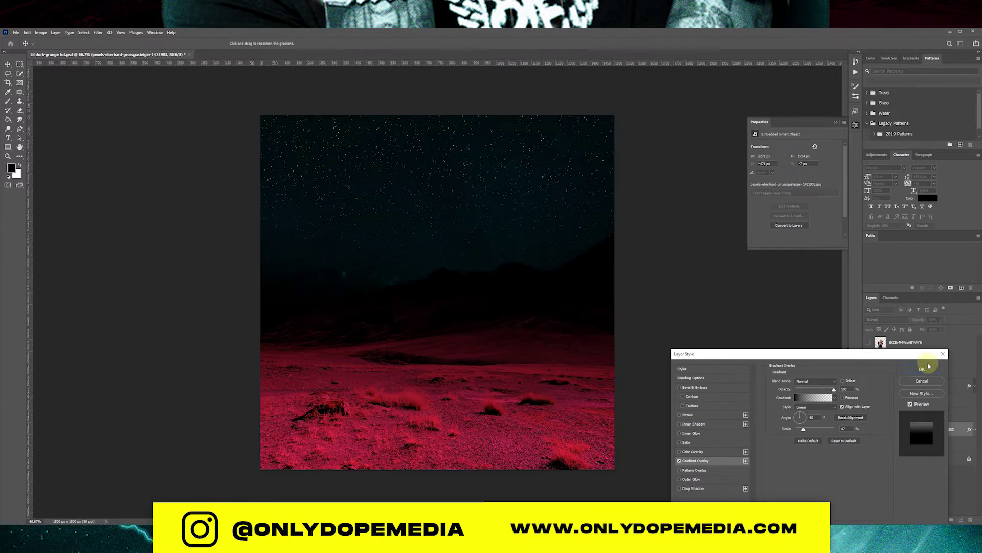
Give the mountain layer a cyan Outer Glow with tuned opacity, size and range.
click(691, 479)
click(787, 406)
click(555, 399)
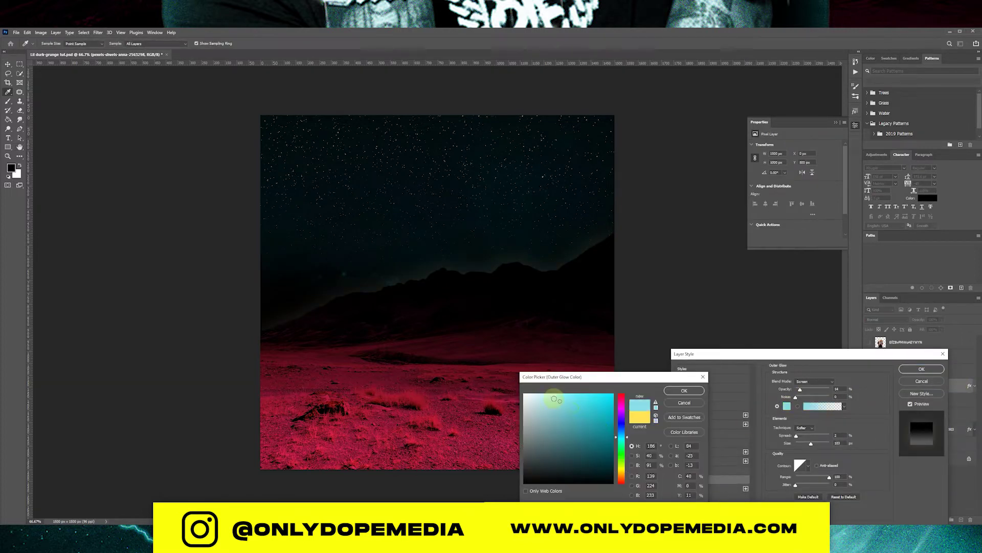
click(684, 390)
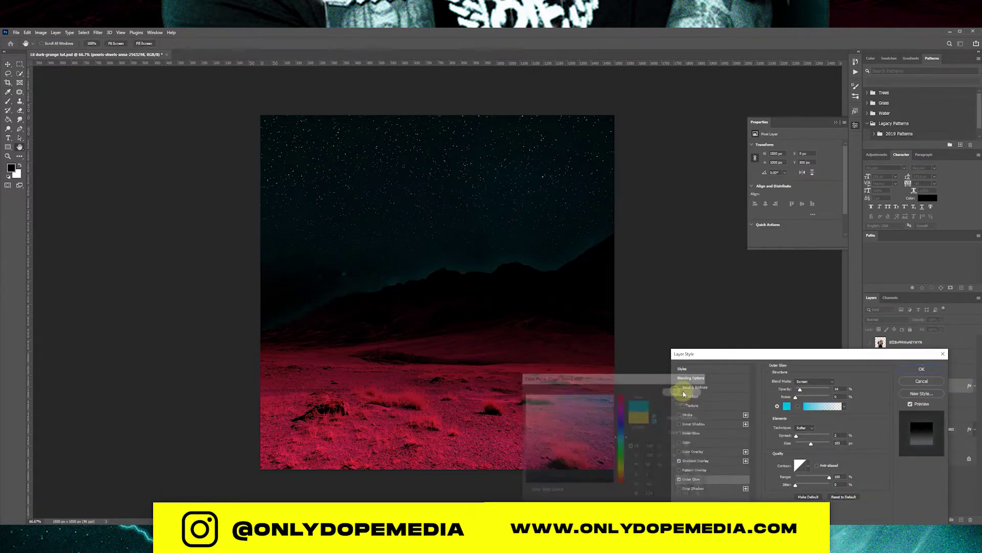
drag(800, 389, 823, 390)
drag(814, 445, 768, 435)
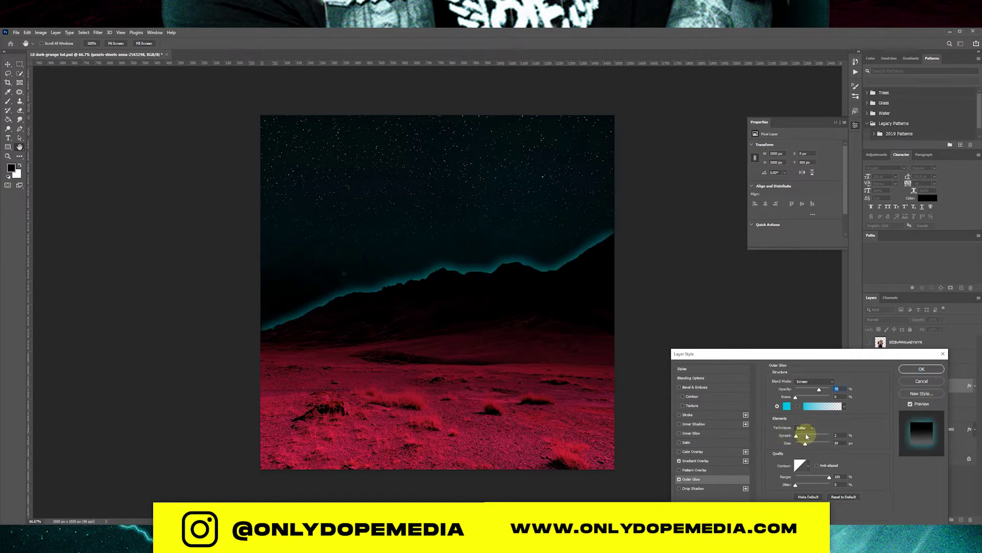
drag(829, 476, 817, 476)
drag(810, 443, 815, 443)
drag(819, 389, 818, 389)
click(786, 406)
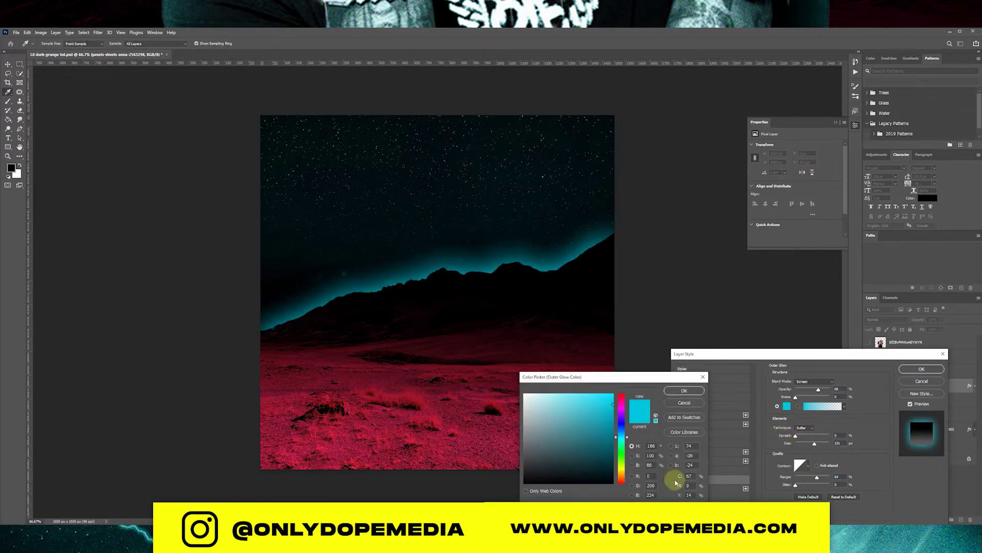
key(Escape)
Add a gold Inner Glow with larger size and apply the layer styles.
click(691, 433)
click(787, 406)
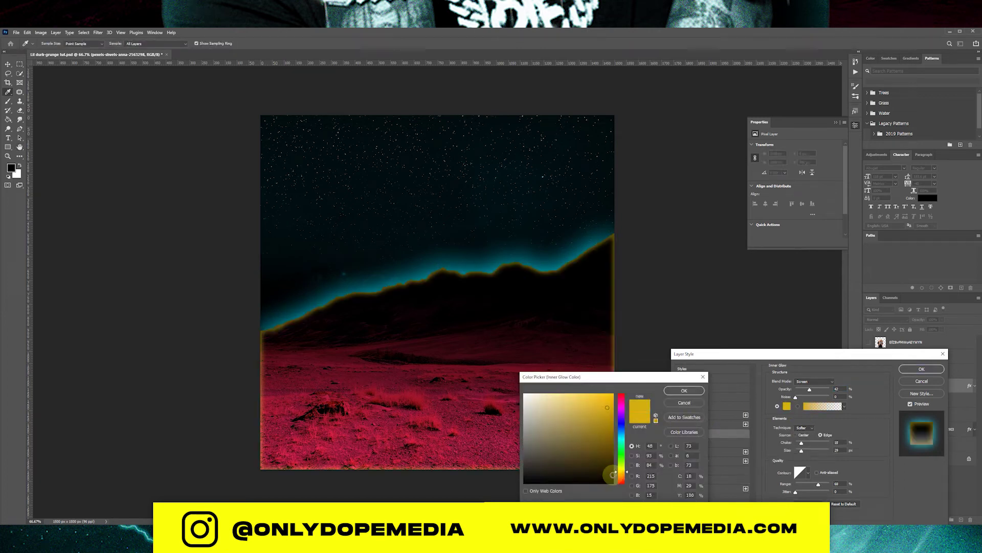
click(613, 474)
key(Return)
drag(802, 450, 795, 443)
drag(809, 388, 819, 388)
click(922, 368)
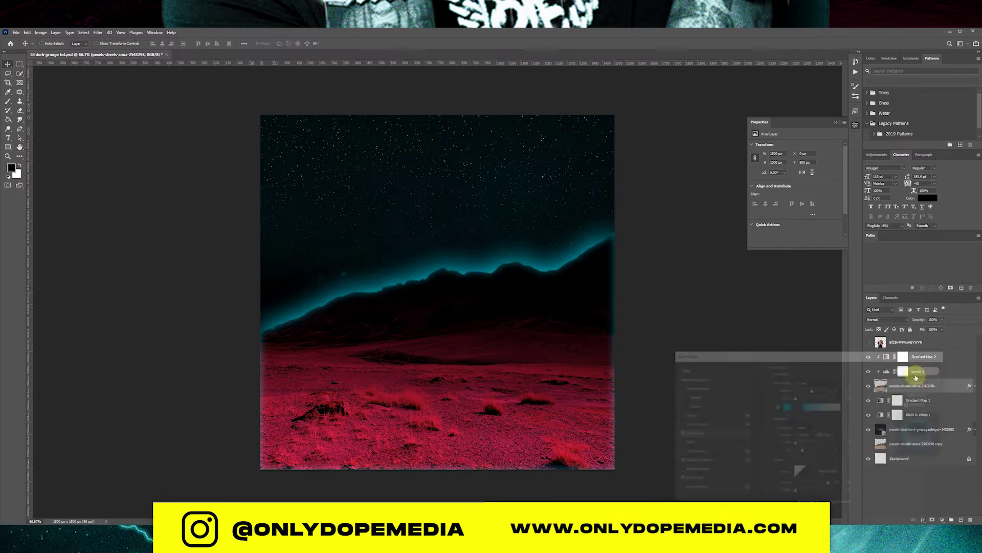
Stretch the mountain layer slightly larger with Free Transform.
key(v)
key(ctrl+t)
drag(614, 347, 622, 347)
key(Return)
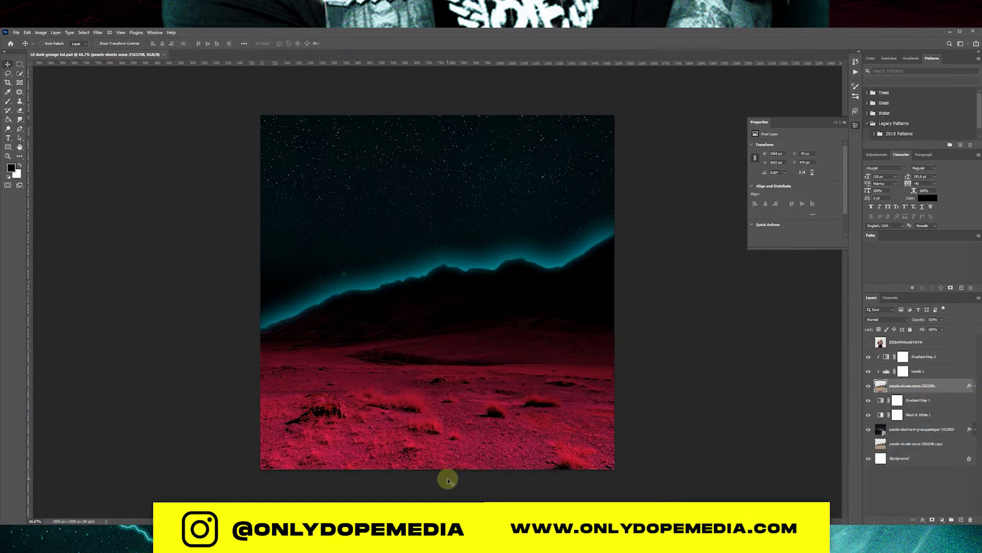
Add a Levels adjustment brightening the sky's midtones and highlights.
click(921, 429)
click(942, 519)
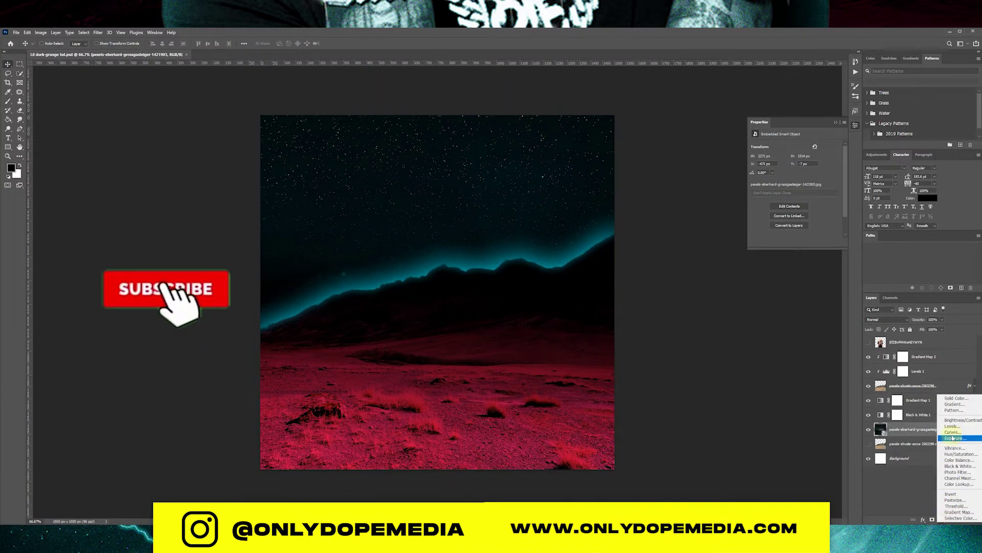
click(946, 423)
drag(801, 197, 764, 199)
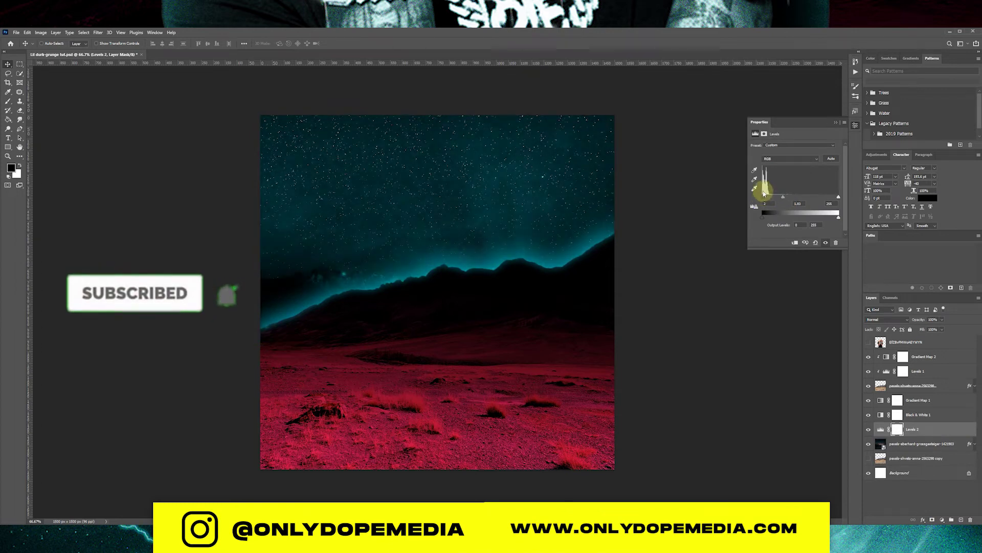
drag(838, 197, 818, 198)
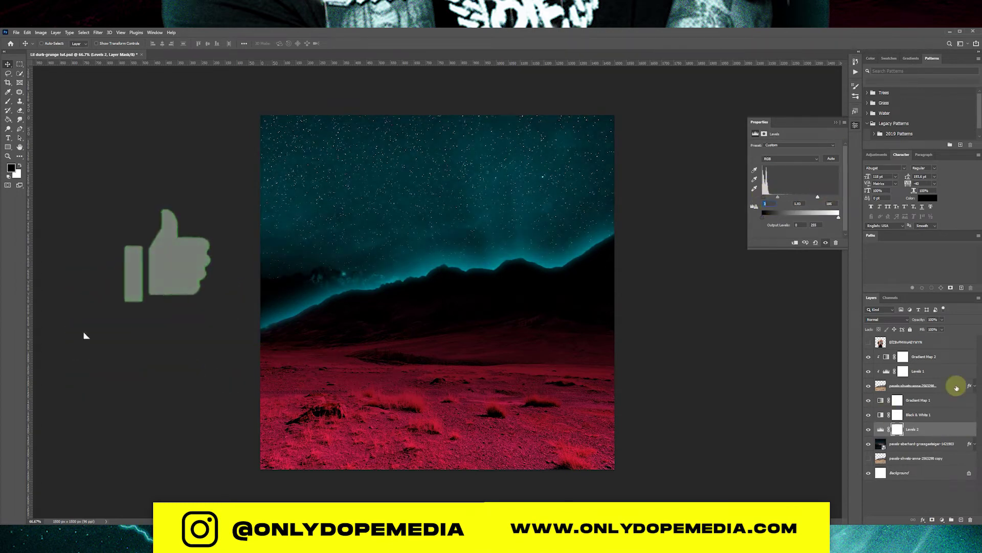
Create a new empty layer above the mountain layer.
click(943, 357)
click(943, 441)
click(960, 520)
Name the new layer Lighting and add another empty layer named vignette.
key(b)
click(19, 165)
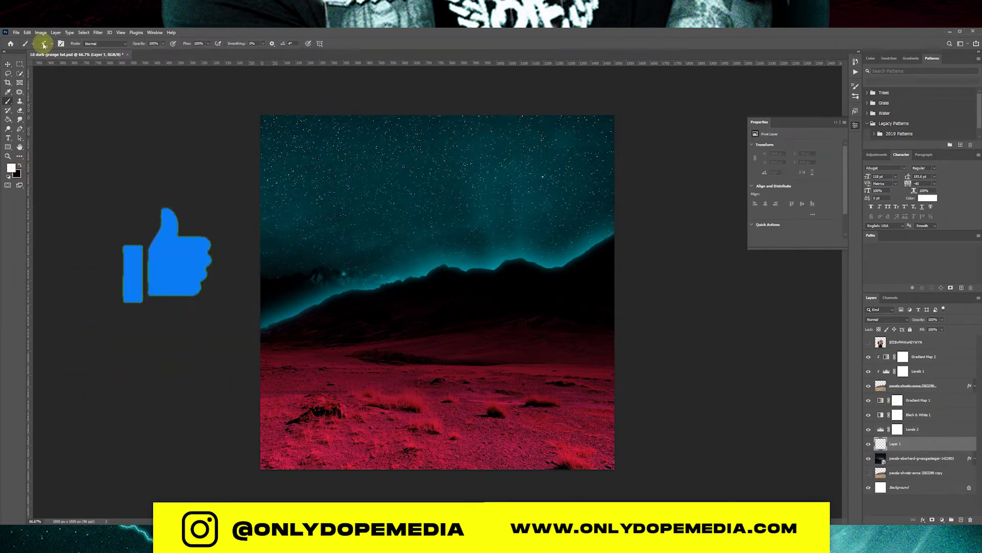
double_click(897, 443)
text(Lighting)
click(953, 359)
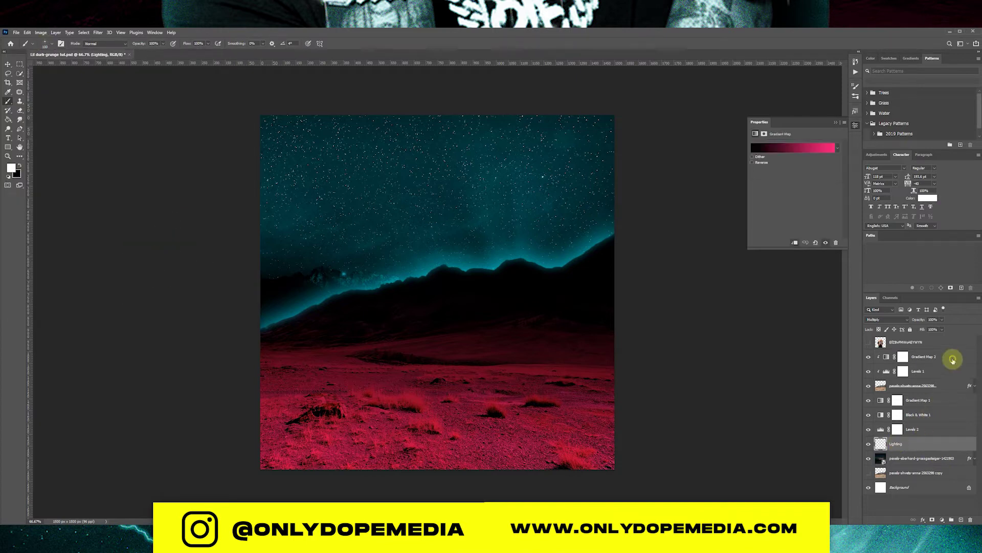
key(ctrl+shift+alt+n)
double_click(896, 356)
key(Return)
key(x)
click(45, 43)
Paint black with a large 41%-flow brush to darken the bottom and right edges.
click(167, 46)
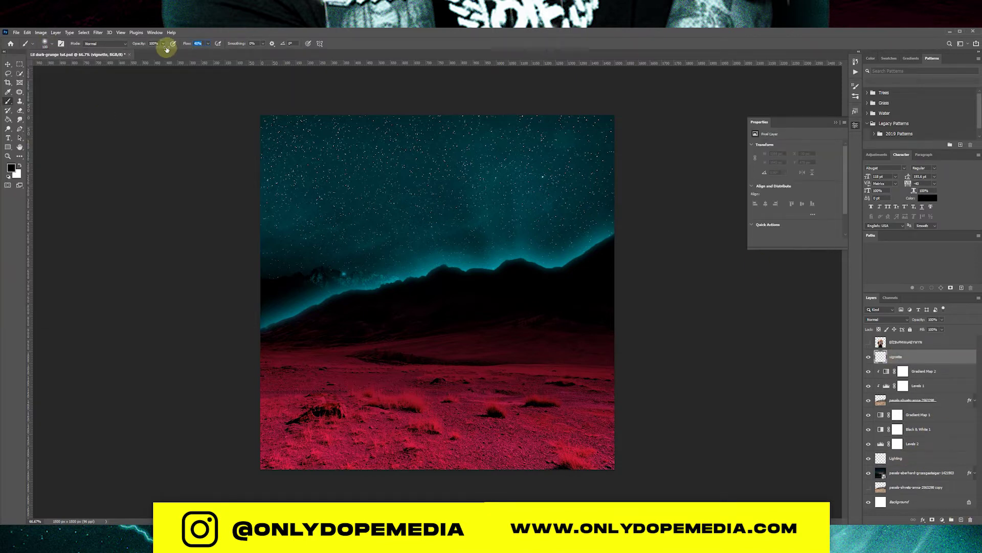
key(bracketright)
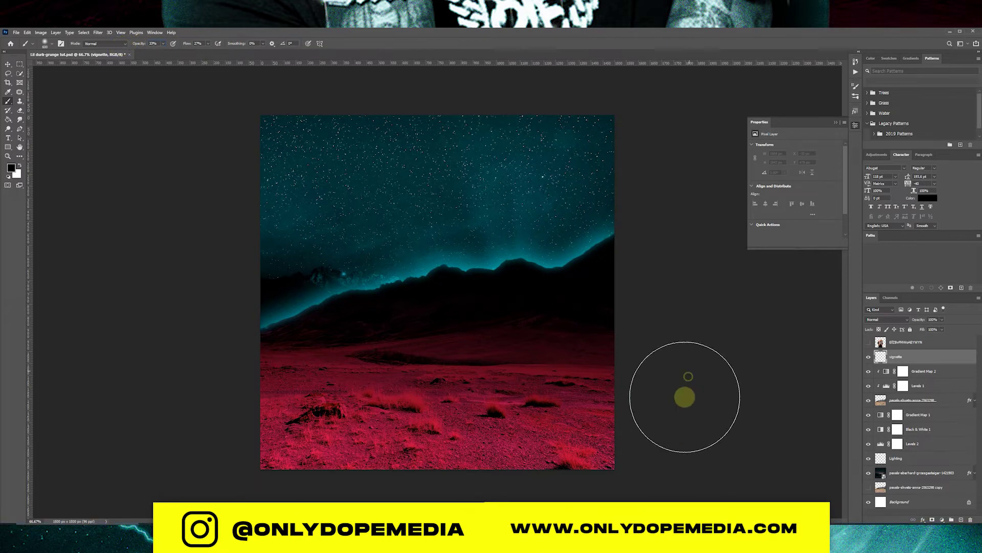
mouse_move(685, 396)
mouse_down()
mouse_move(648, 449)
mouse_move(527, 415)
mouse_up()
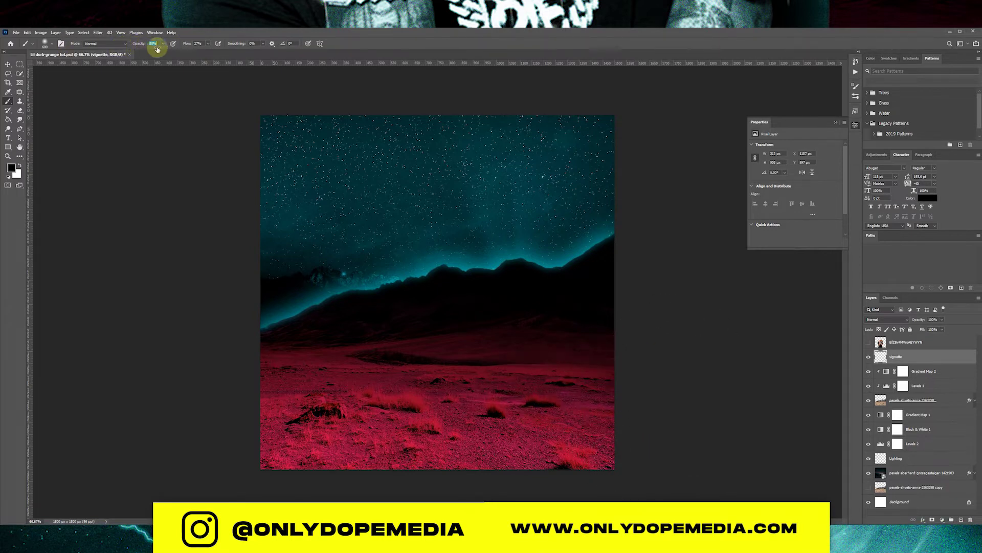
drag(650, 364, 646, 402)
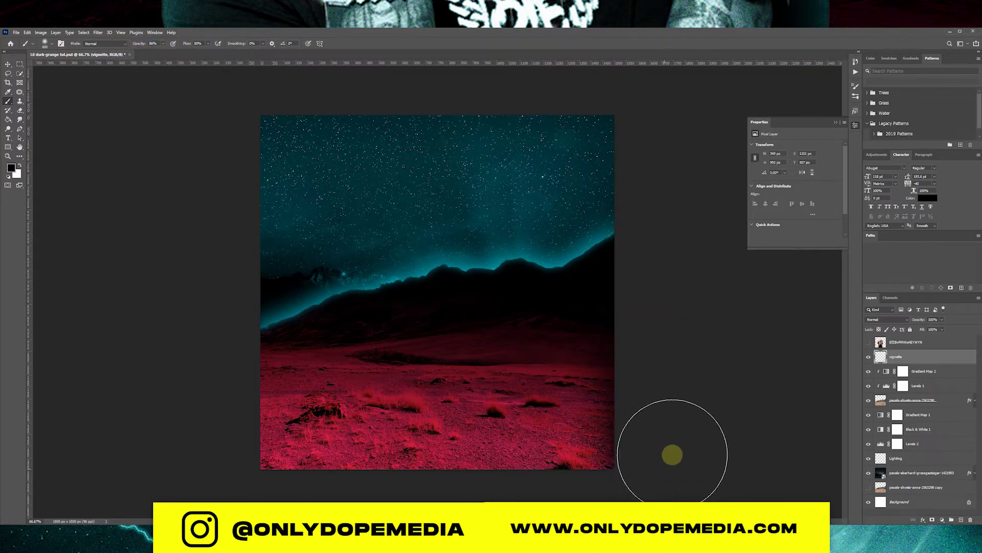
drag(668, 454, 563, 491)
mouse_move(201, 386)
mouse_down()
mouse_move(319, 518)
mouse_move(230, 329)
mouse_move(129, 447)
mouse_up()
drag(669, 461, 244, 492)
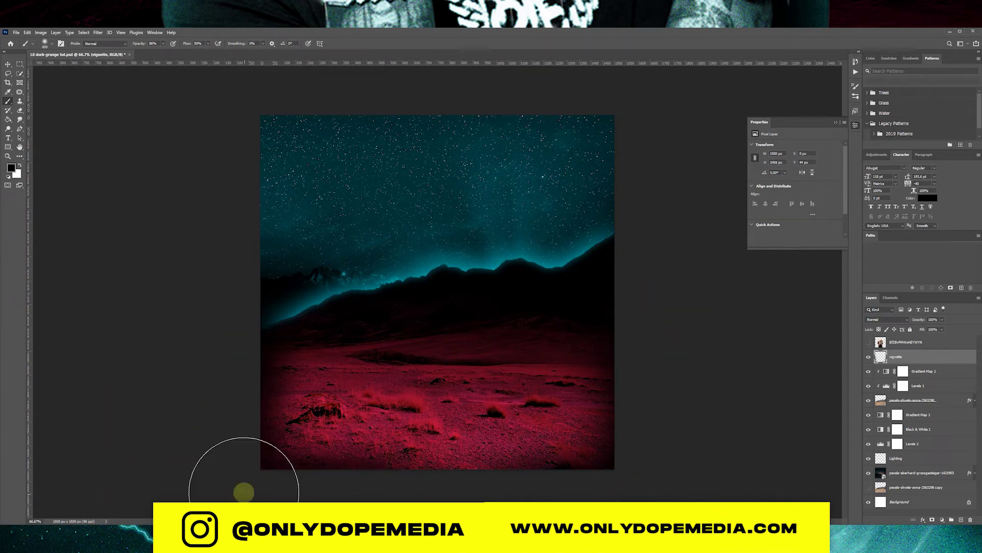
Make the rapper layer visible and move it lower in the layer stack.
key(v)
click(868, 341)
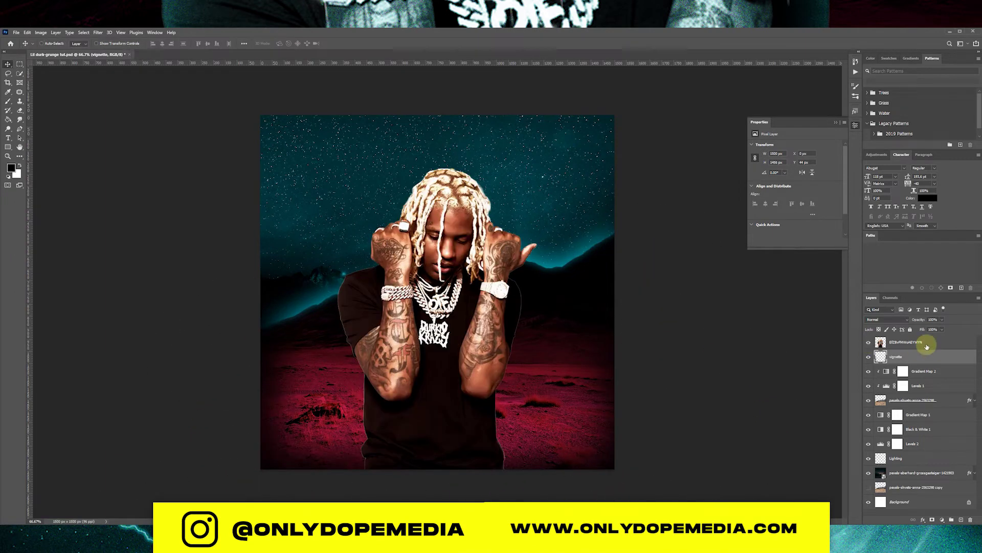
mouse_move(908, 341)
mouse_down()
mouse_move(921, 449)
mouse_move(906, 358)
mouse_up()
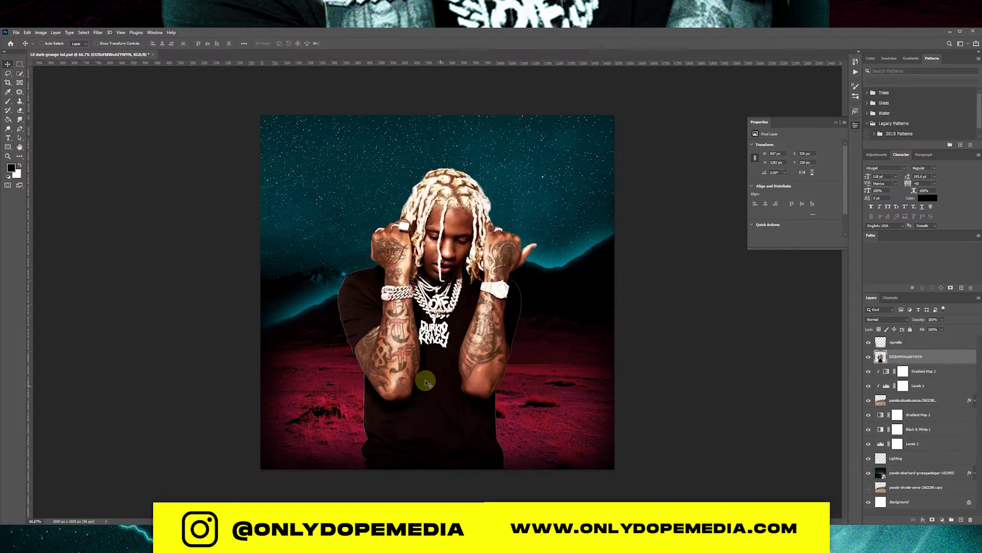
Scale the rapper down, centre it at the bottom, and load its outline as a selection.
key(ctrl+t)
mouse_move(546, 164)
mouse_down()
mouse_move(472, 264)
mouse_move(494, 233)
mouse_up()
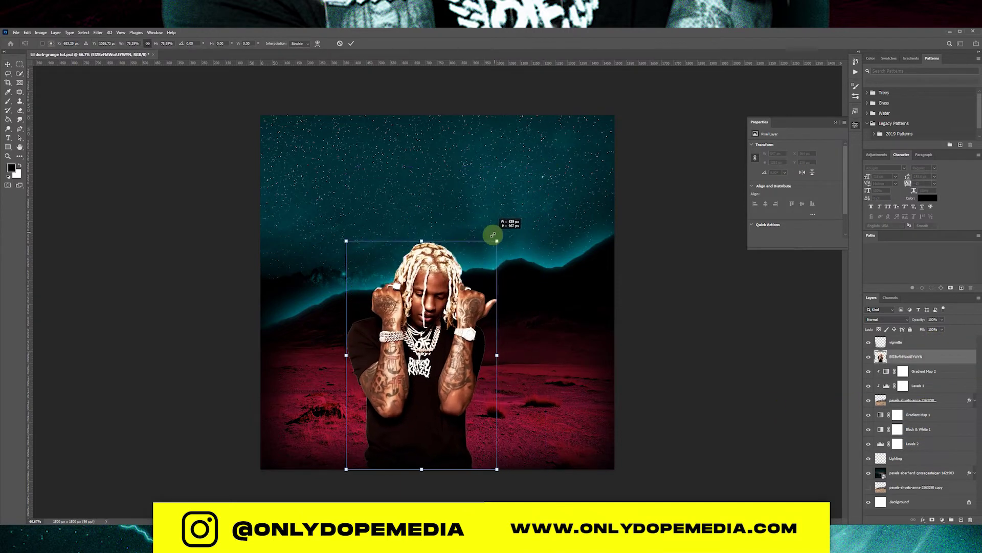
key(Return)
drag(429, 263, 453, 267)
click(42, 90)
click(83, 32)
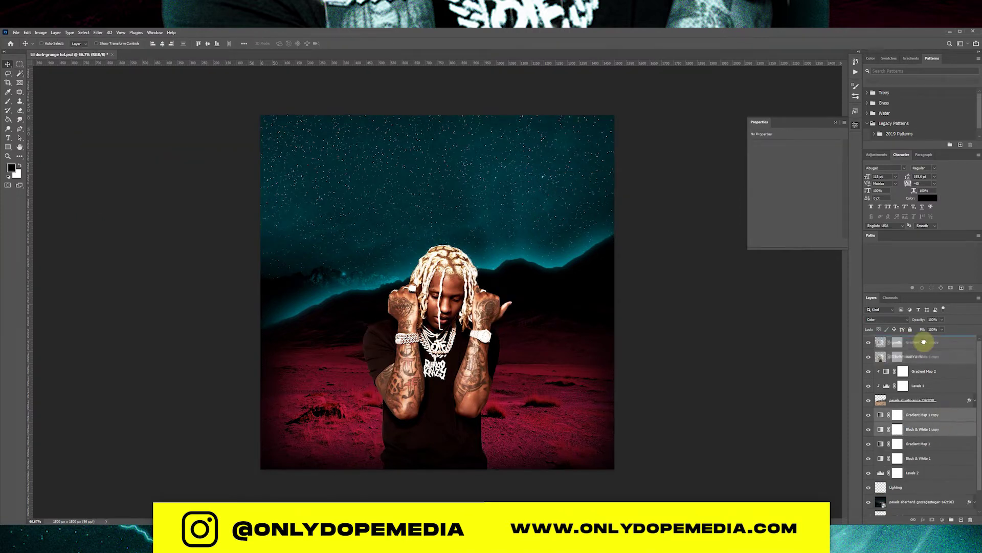
Clip the copied colour layers to the rapper and add a clipped Brightness/Contrast layer darkening him.
drag(924, 342, 923, 349)
click(944, 360)
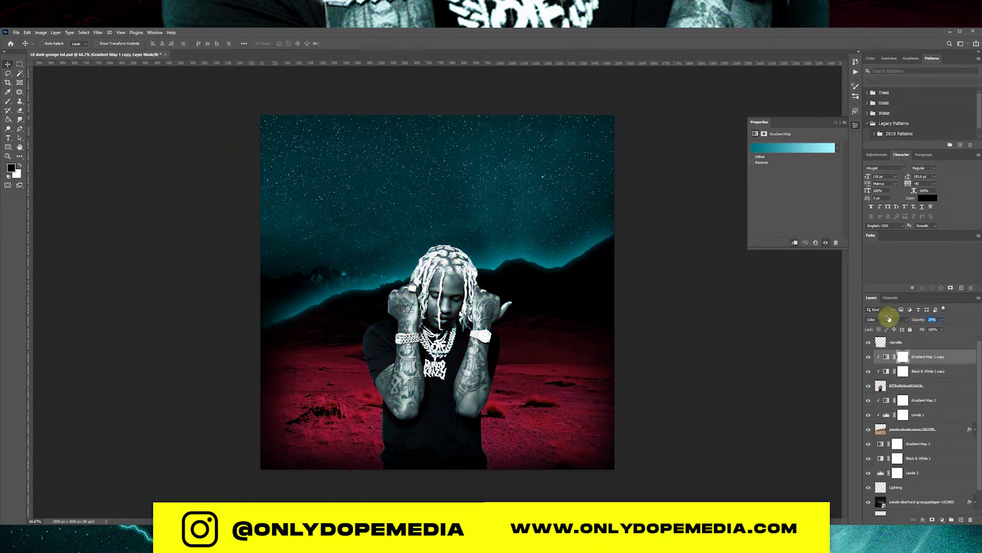
click(953, 372)
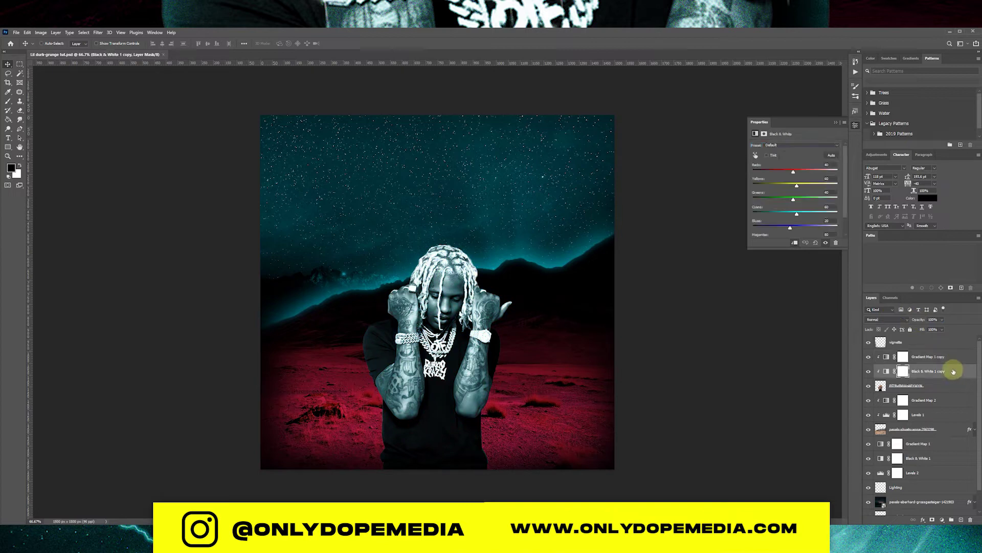
click(930, 385)
click(942, 519)
click(957, 419)
drag(795, 164, 775, 174)
text(LIL DURK)
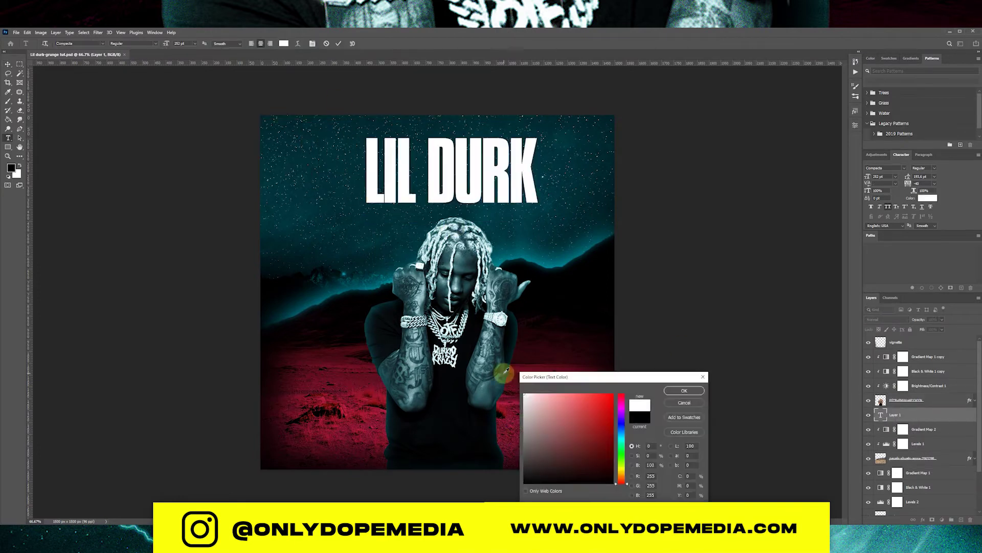
Change the title font to Druk Wide Super and reduce it to 87 pt.
click(64, 44)
text(mont)
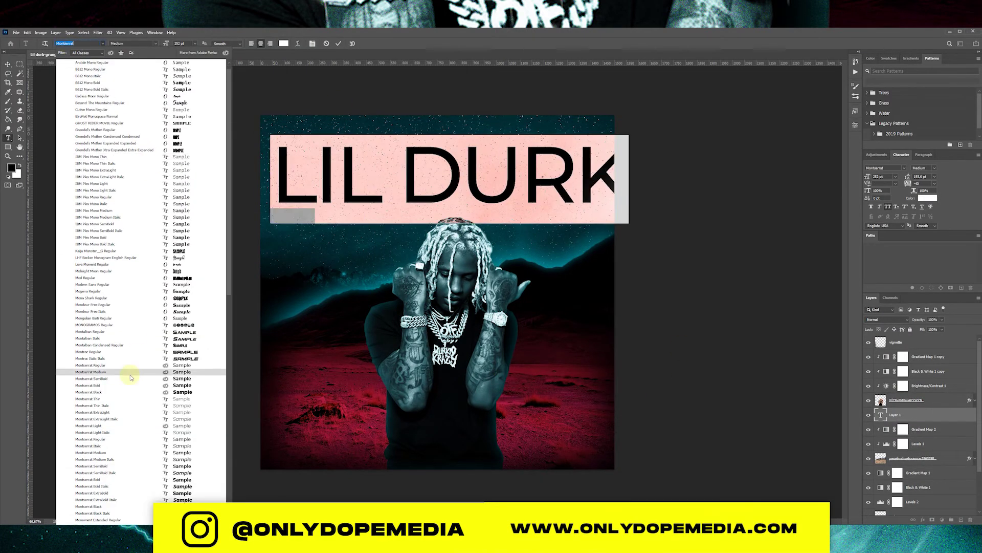
click(121, 471)
drag(867, 176, 801, 202)
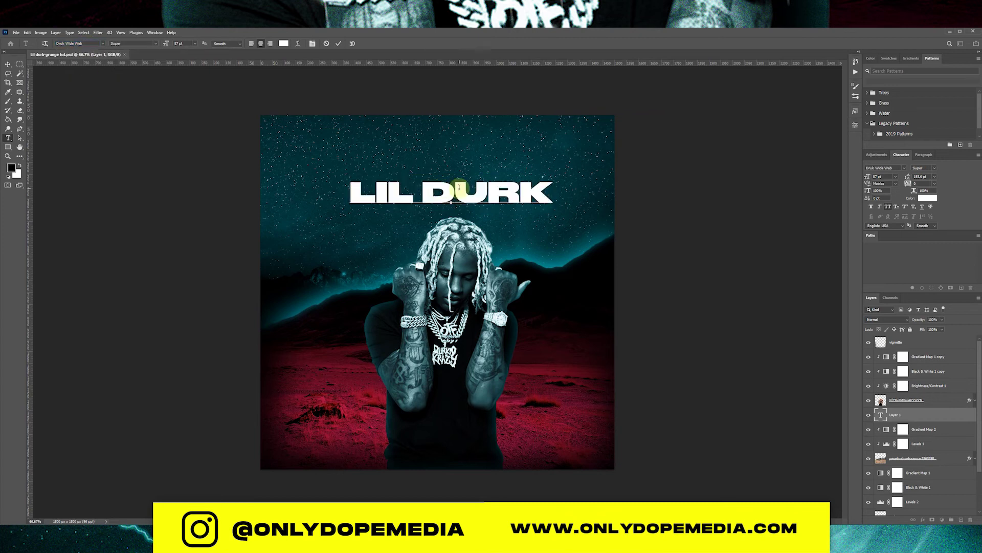
click(8, 64)
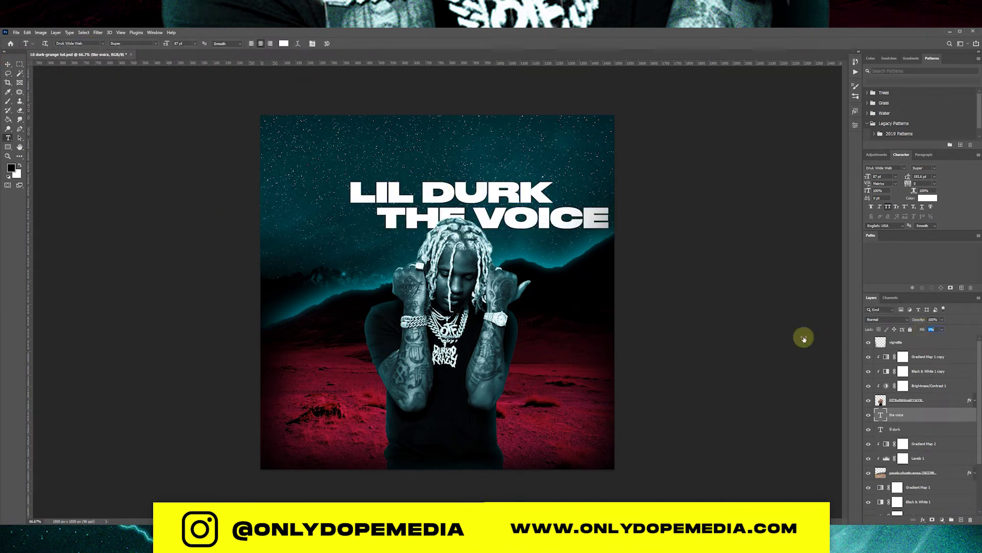
Confirm the gold stroke on THE VOICE and move it above LIL DURK.
key(Return)
key(v)
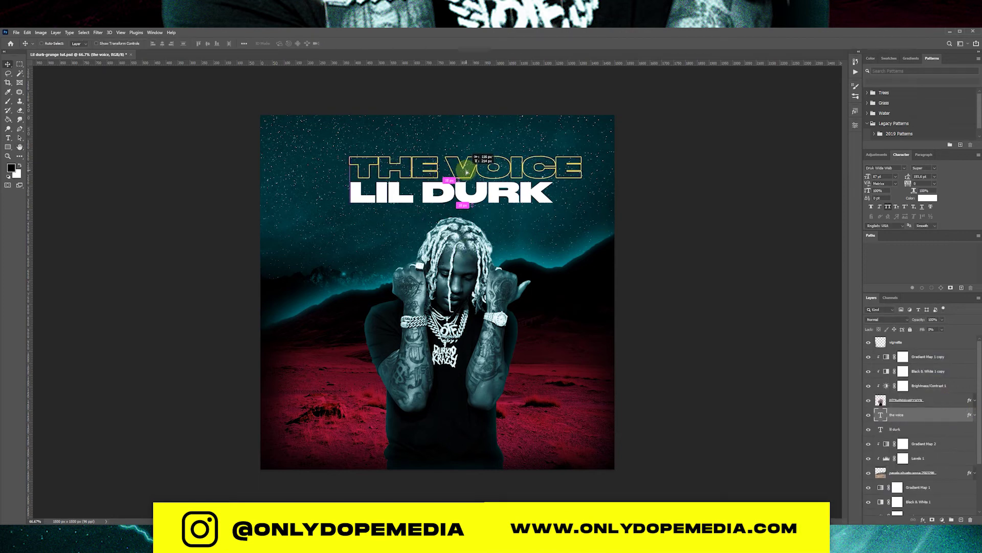
drag(604, 220, 565, 174)
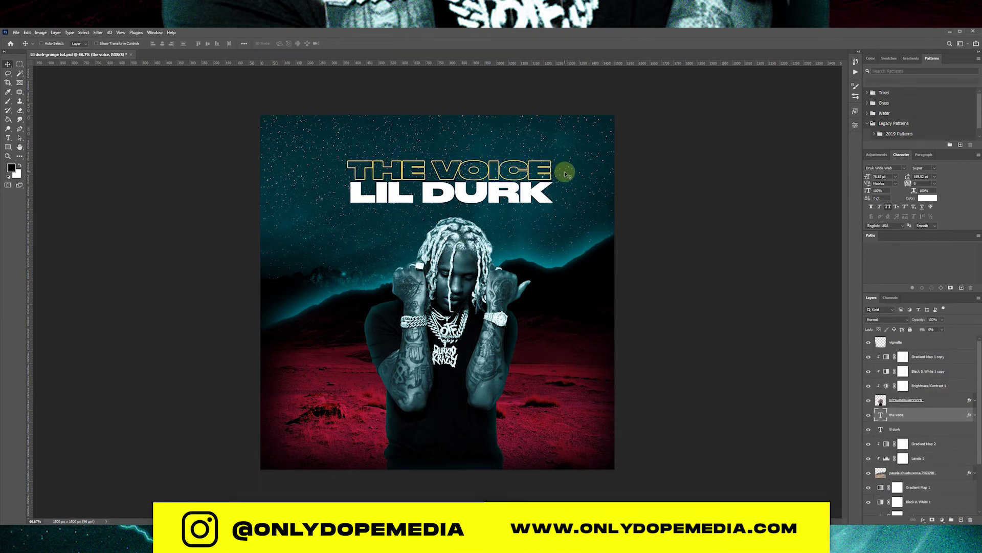
Try alternative title placements, undo the vertical layout, and move the title layers up the stack.
key(ctrl+t)
drag(568, 179, 628, 342)
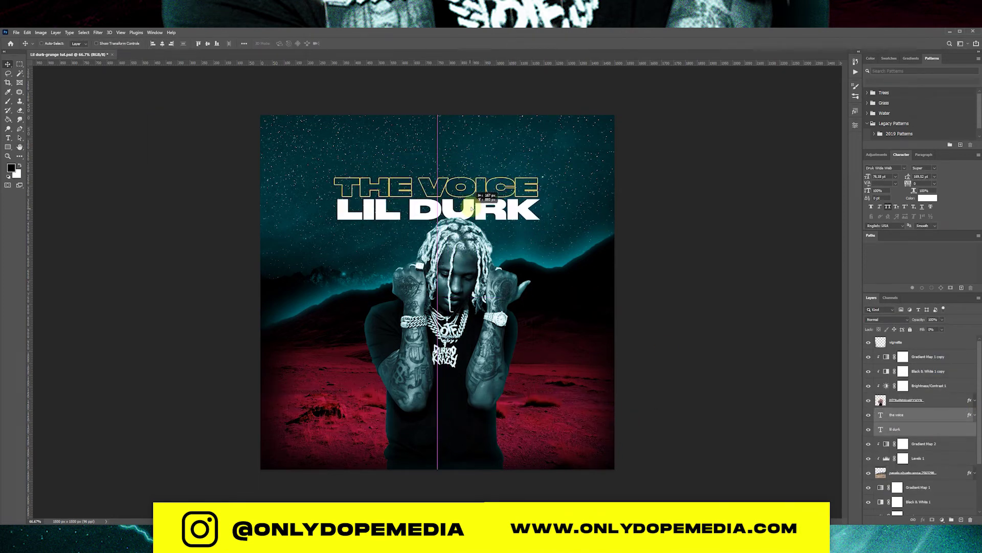
key(Escape)
drag(601, 332, 293, 187)
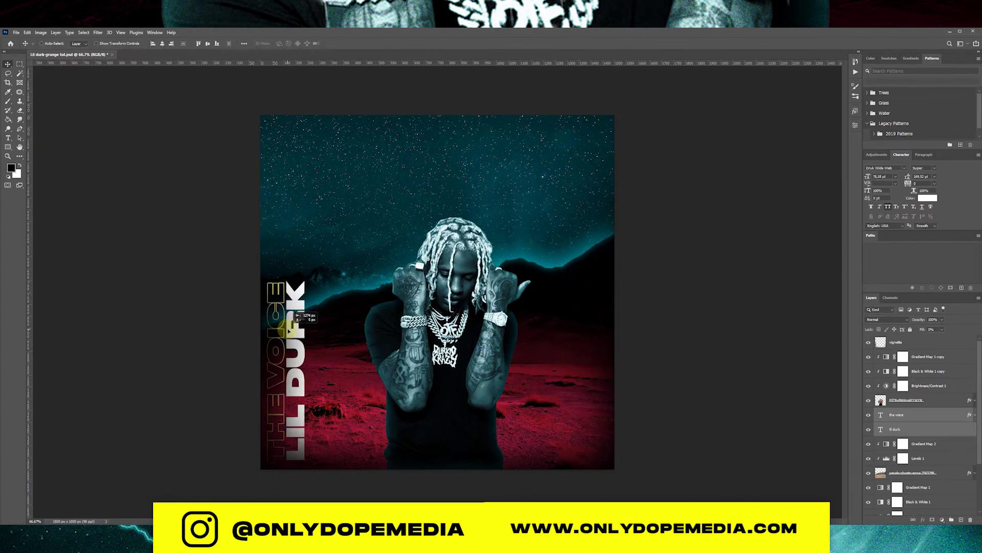
key(ctrl+z)
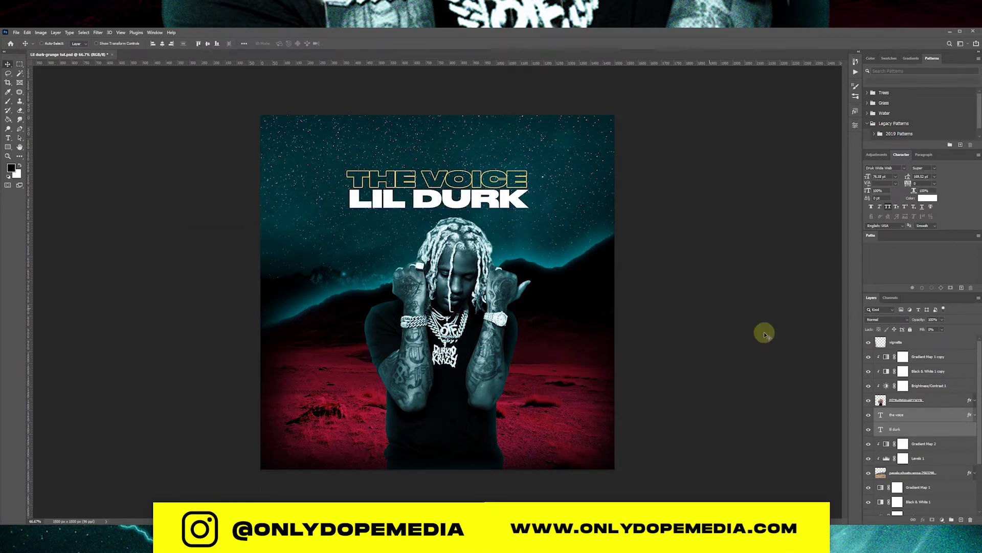
drag(897, 415, 893, 350)
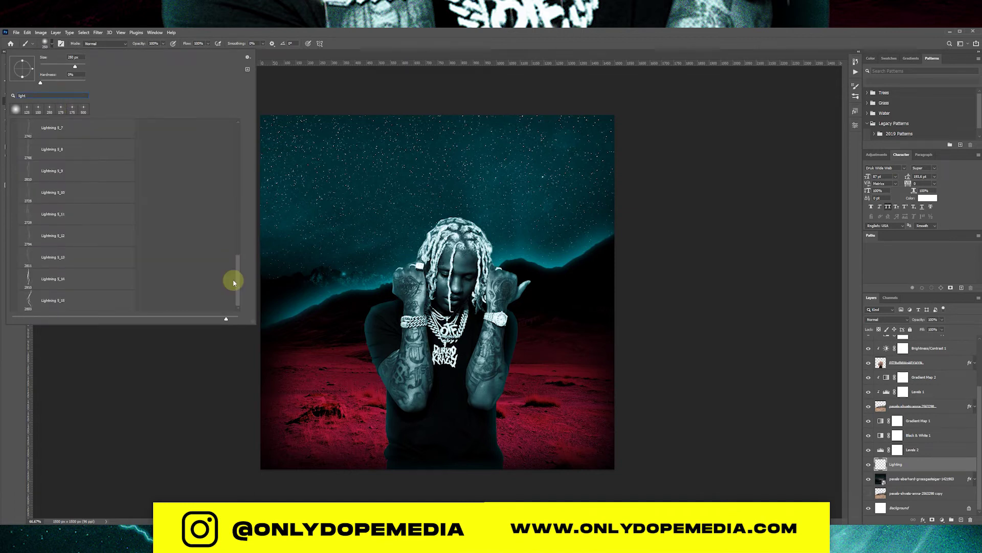
Stamp cyan lightning bolts in the left and right sky using different Lightning brush presets.
click(397, 105)
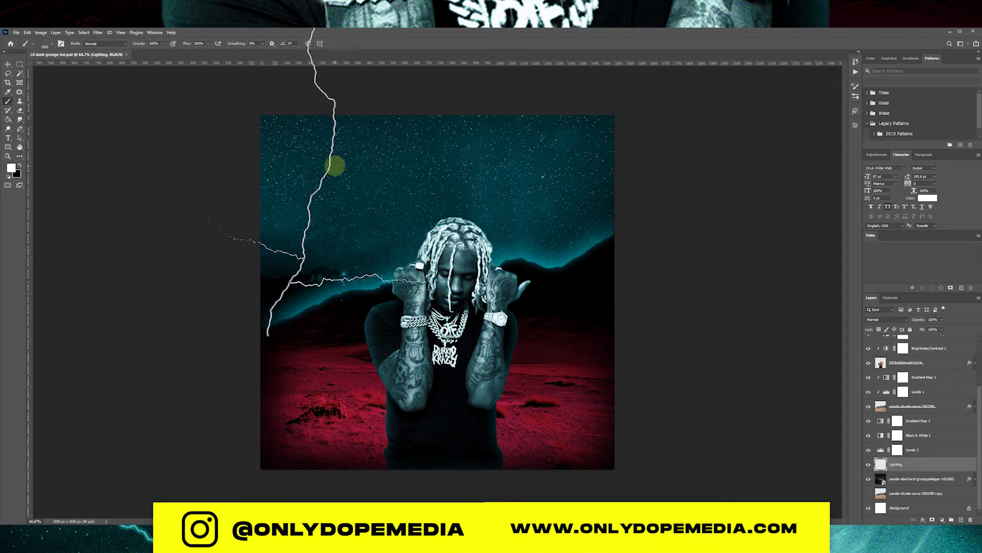
click(340, 163)
right_click(203, 142)
double_click(102, 241)
click(551, 195)
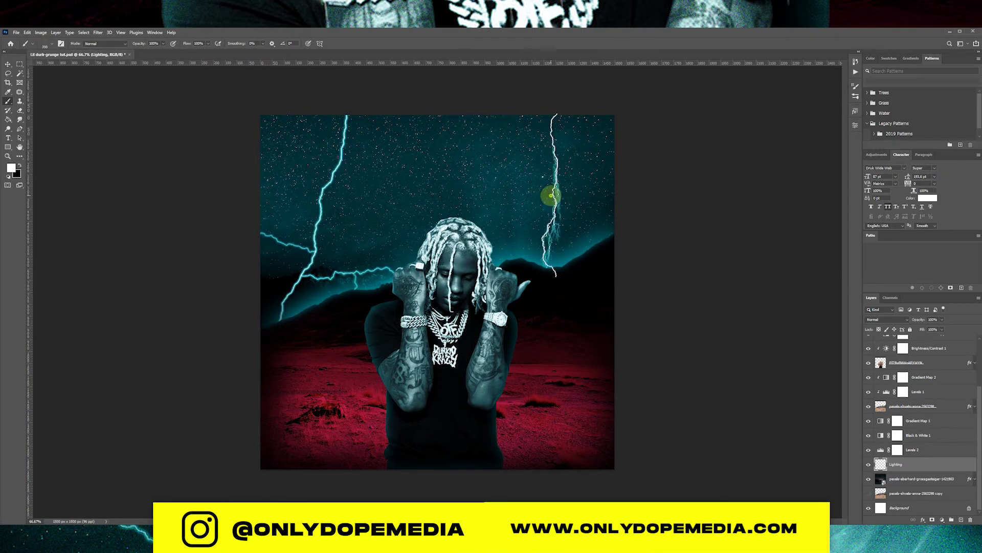
click(49, 44)
double_click(68, 253)
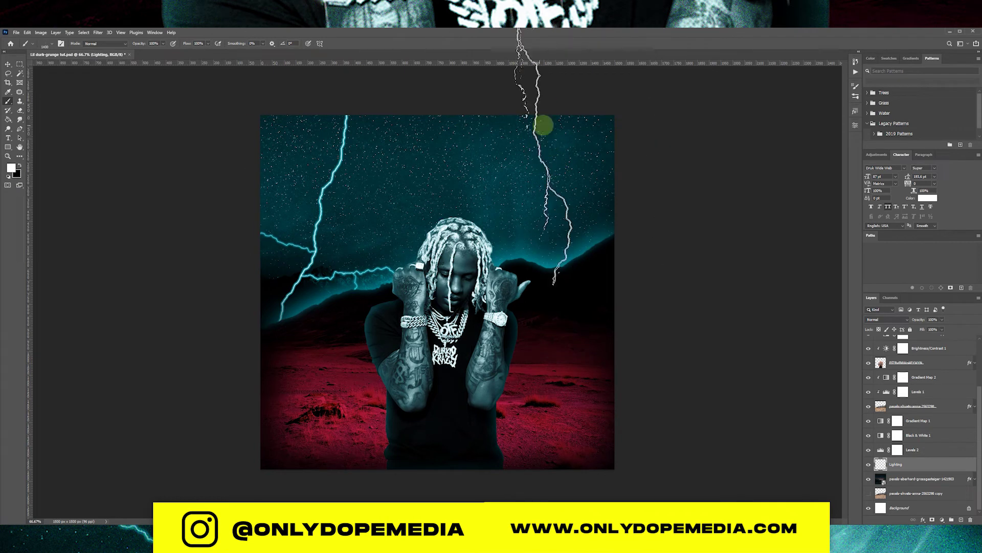
Switch to other lightning presets and add more bolts across the sky top and left of the head.
click(45, 44)
scroll(78, 244, up, 1)
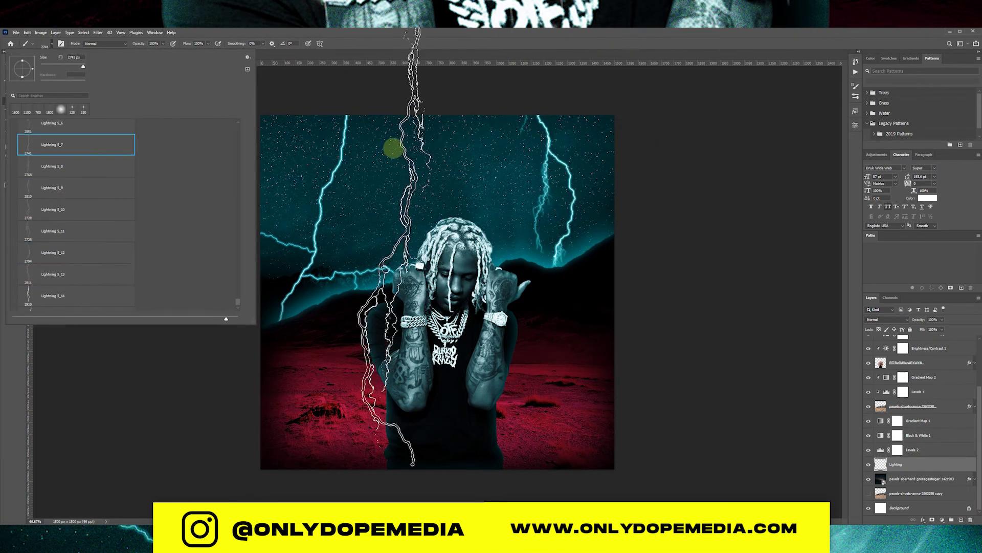
click(392, 148)
click(45, 44)
double_click(71, 257)
click(415, 80)
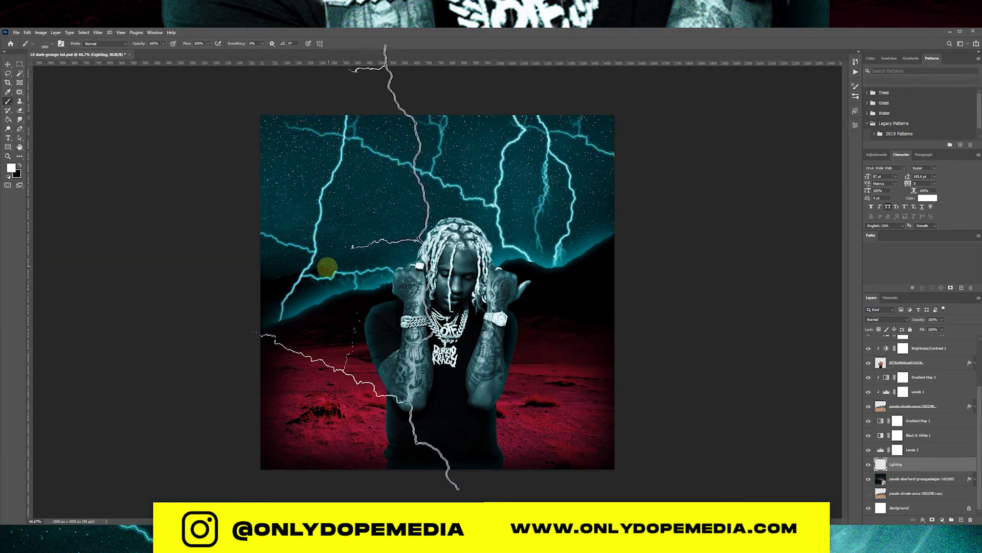
click(324, 267)
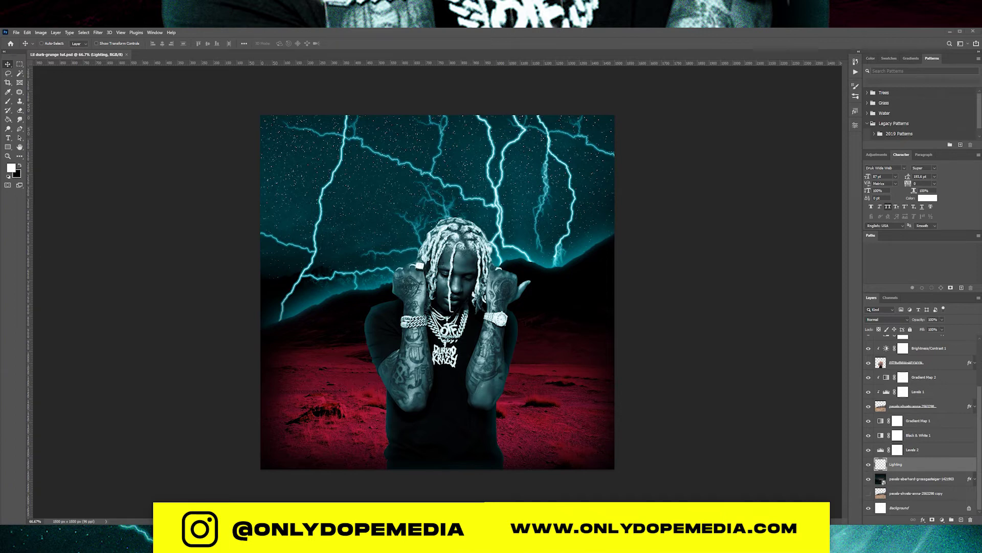
Paste the planet image into the cover and set its layer to Screen blend mode.
key(ctrl+v)
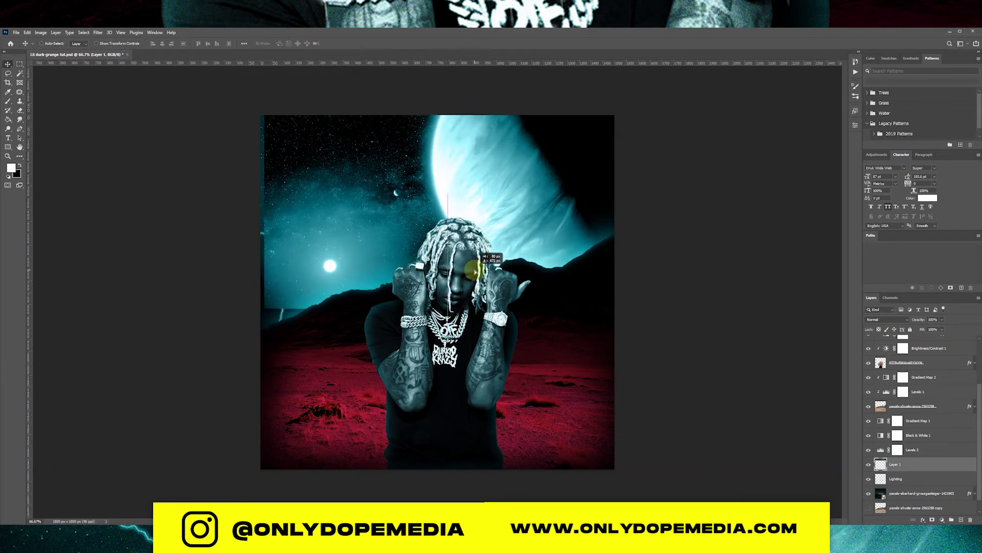
key(ctrl+t)
key(Return)
click(887, 319)
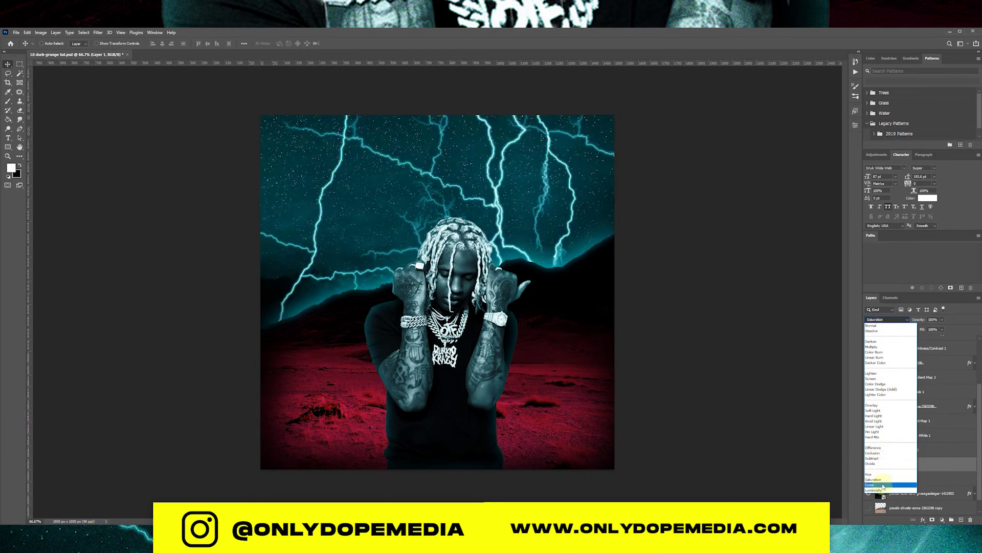
click(870, 378)
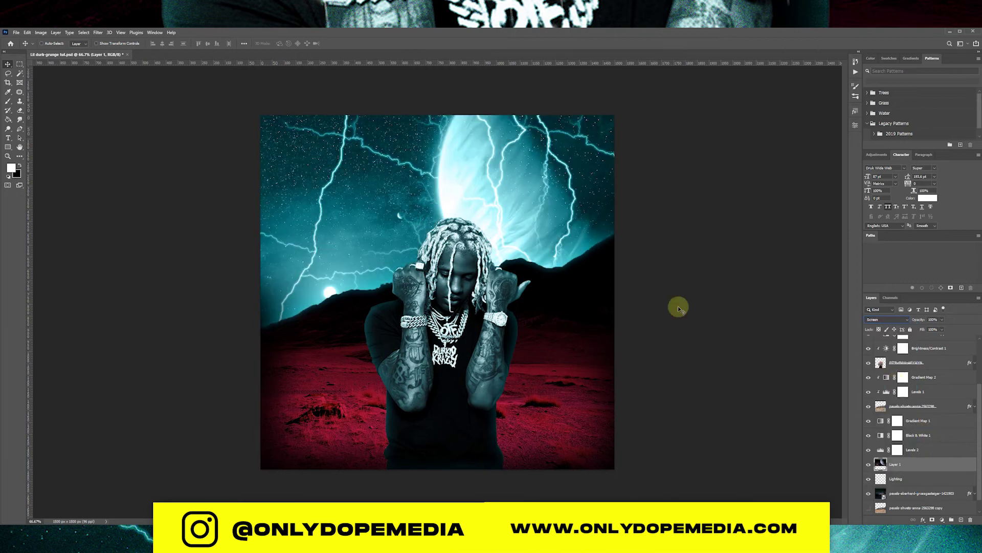
Move the planet toward the upper right and erase its hard left edges.
mouse_move(679, 307)
mouse_down()
mouse_move(653, 254)
mouse_move(639, 259)
mouse_up()
key(e)
mouse_move(254, 220)
mouse_down()
mouse_move(274, 301)
mouse_move(380, 188)
mouse_move(285, 271)
mouse_up()
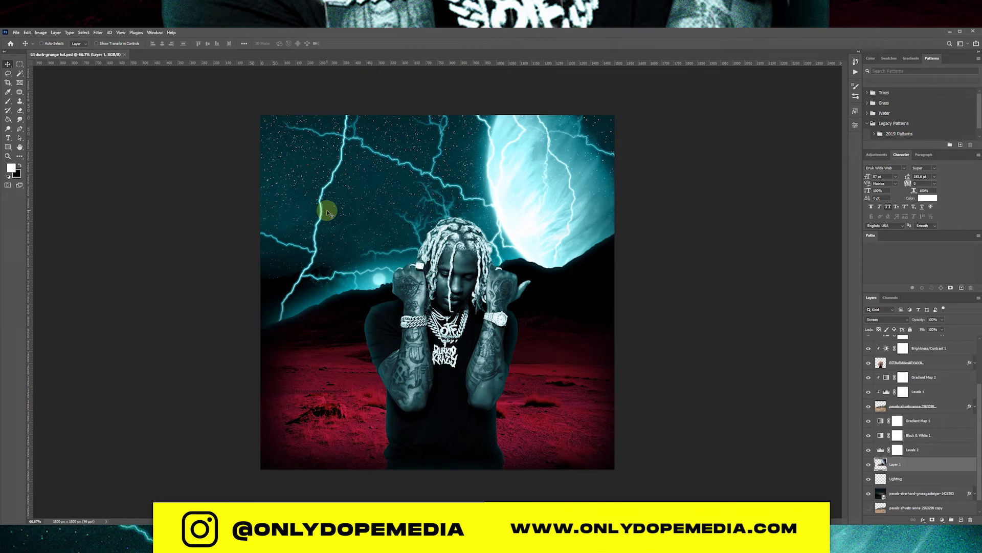
scroll(942, 391, up, 1)
drag(942, 391, 936, 394)
Switch to the Brush tool and browse the lightning and other brush preset groups.
key(b)
click(48, 43)
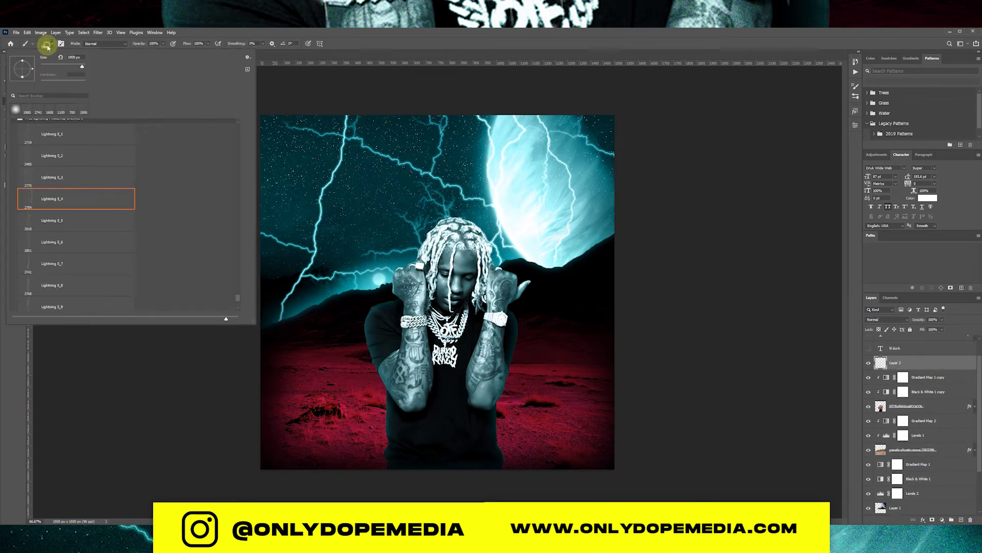
click(108, 140)
drag(237, 152, 239, 302)
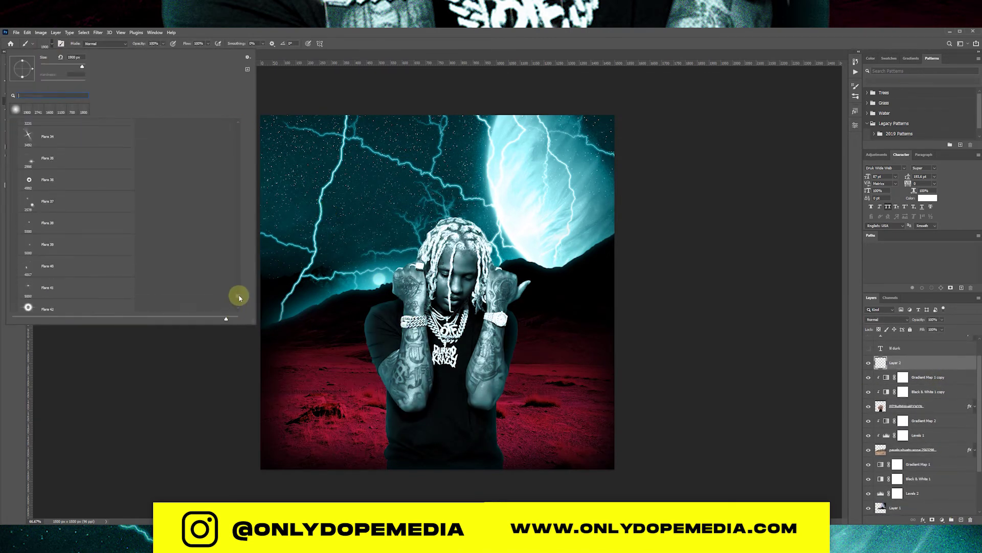
click(17, 239)
scroll(243, 263, down, 2)
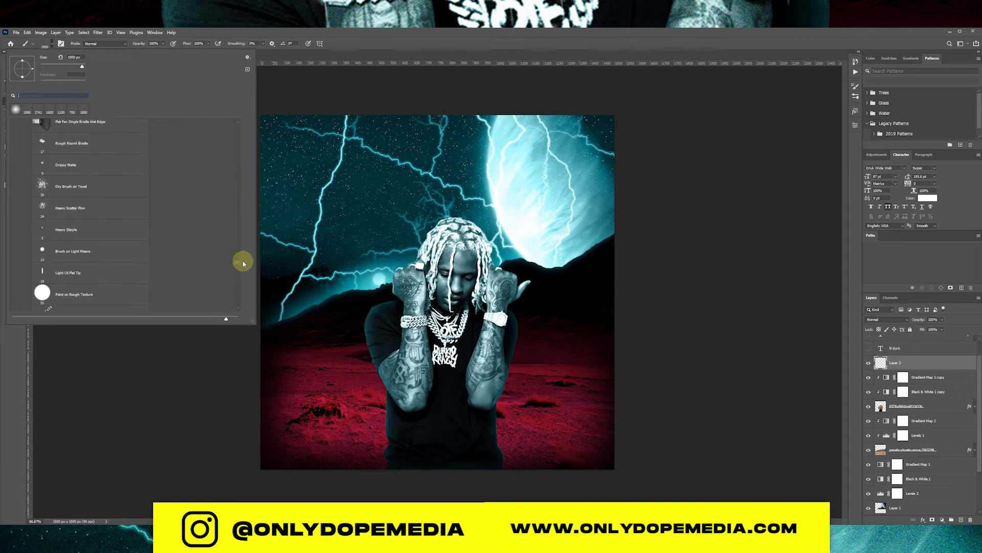
scroll(243, 263, down, 5)
scroll(237, 267, down, 5)
scroll(232, 292, down, 5)
scroll(229, 307, down, 5)
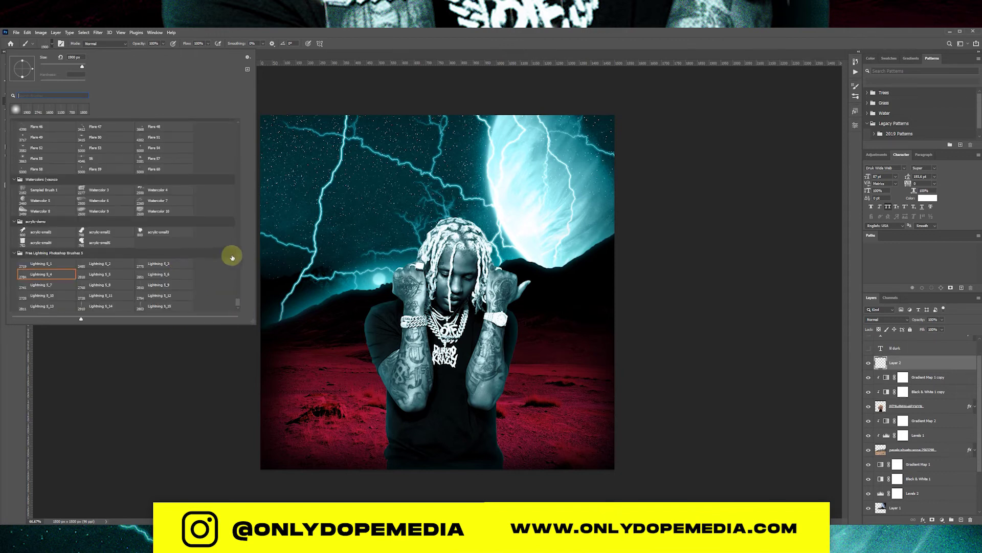
scroll(228, 276, up, 3)
Search through the brush presets and choose a lens-flare brush.
click(70, 96)
scroll(234, 246, up, 10)
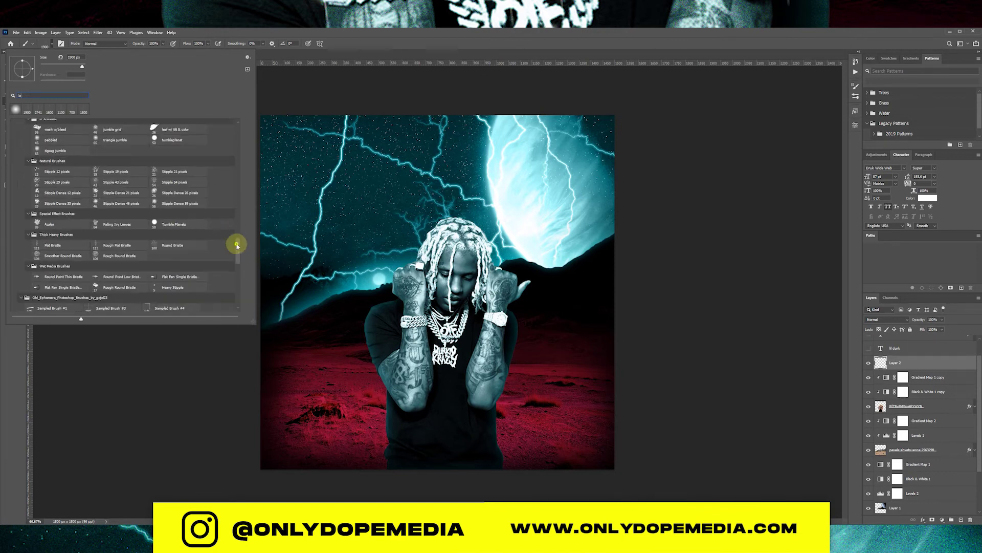
scroll(197, 138, up, 10)
click(29, 235)
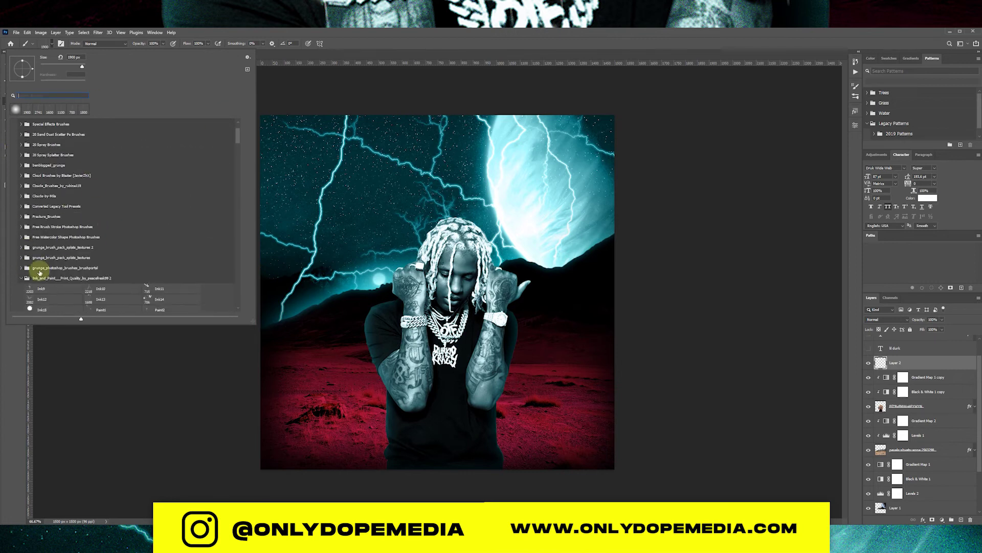
scroll(115, 209, down, 5)
scroll(115, 209, down, 5)
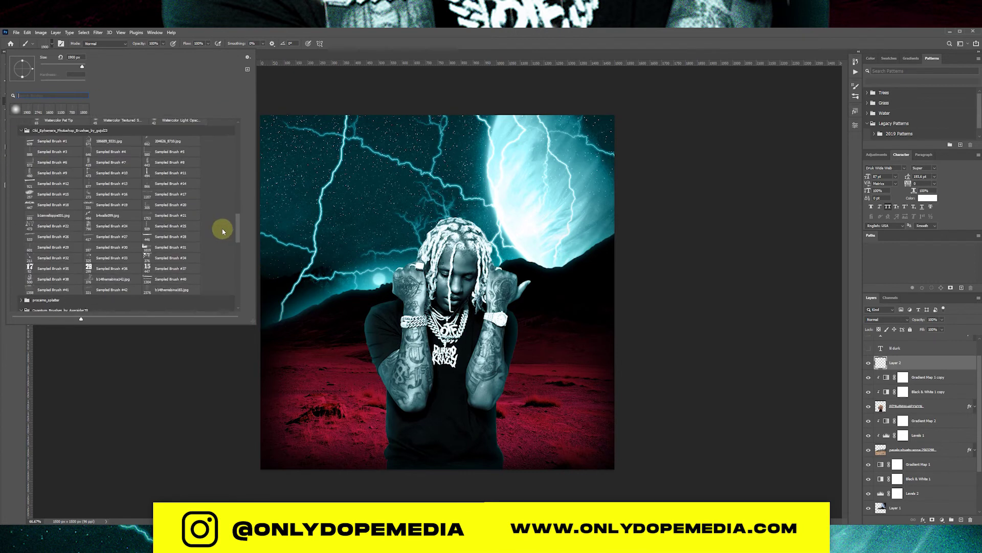
scroll(224, 226, down, 5)
scroll(164, 208, down, 5)
scroll(164, 208, down, 5)
scroll(163, 313, down, 3)
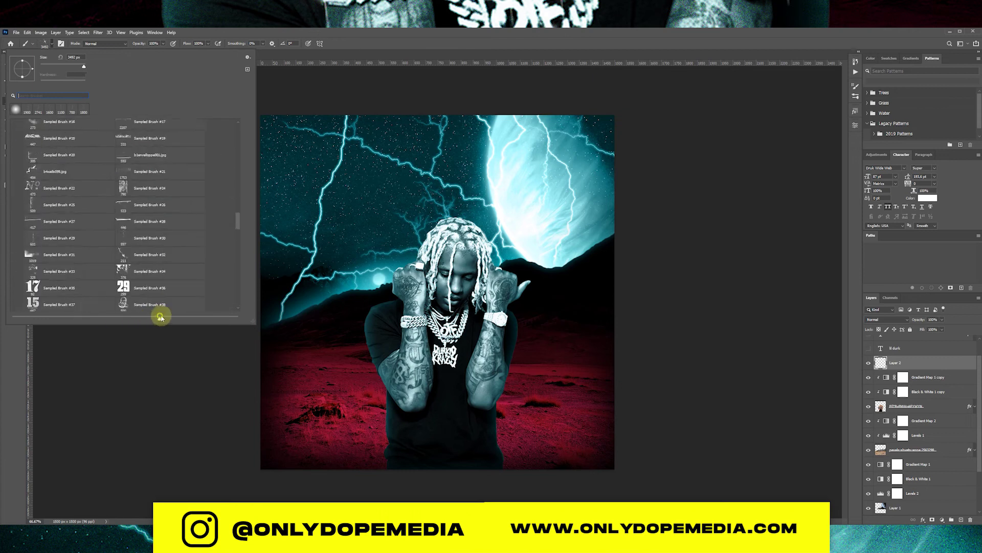
double_click(20, 215)
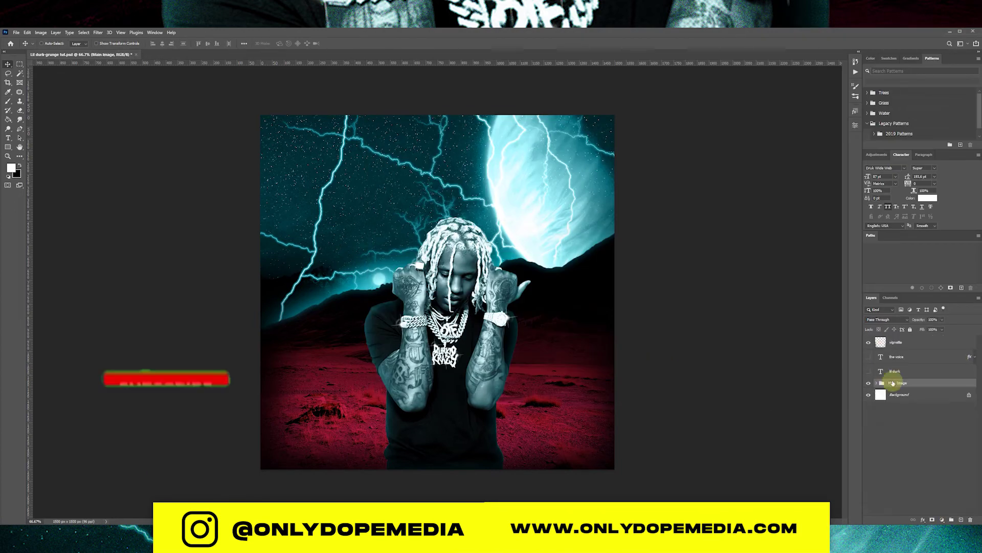
Draw the black band, move Main Image below it, and duplicate the group upward.
drag(261, 243, 614, 297)
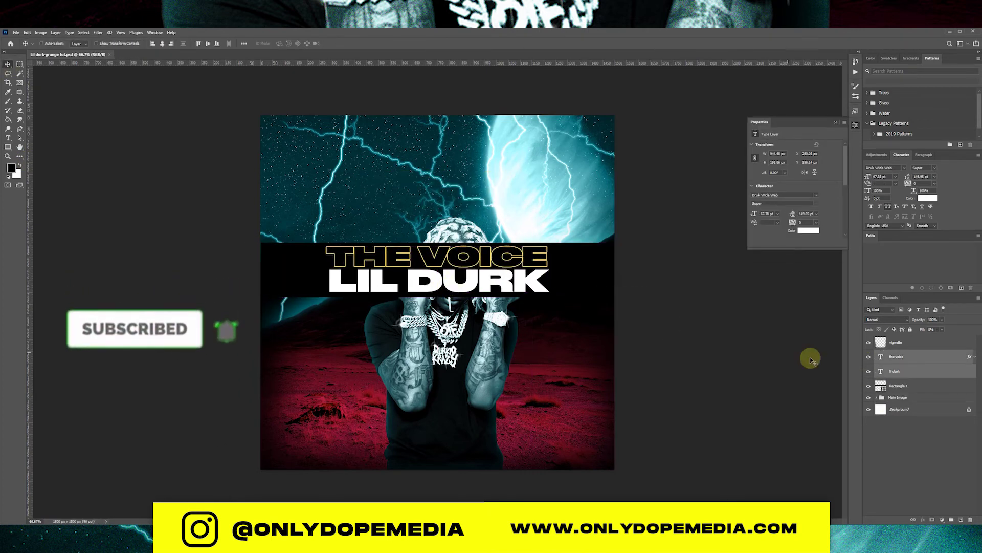
mouse_move(542, 204)
mouse_down()
mouse_move(540, 383)
mouse_move(518, 394)
mouse_up()
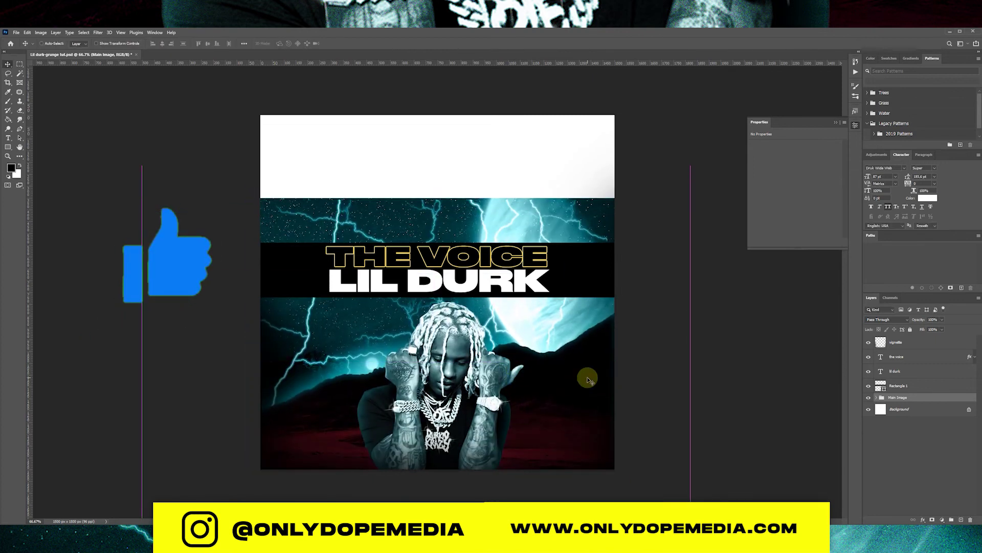
key(ctrl+j)
drag(512, 450, 460, 287)
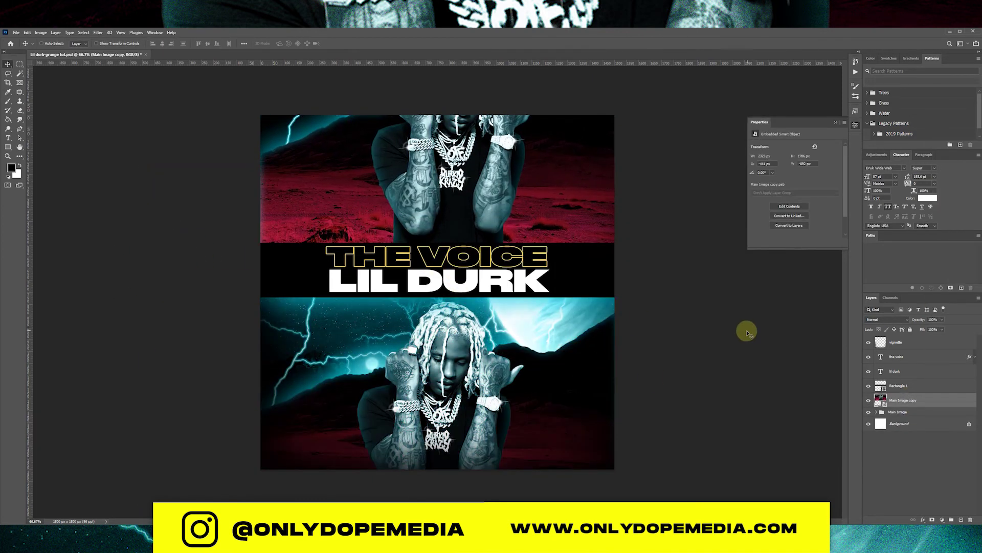
key(shift+Down)
key(shift+Down)
key(shift+Down)
Mask the strip just below the band and enlarge the top artwork copy.
key(m)
click(759, 427)
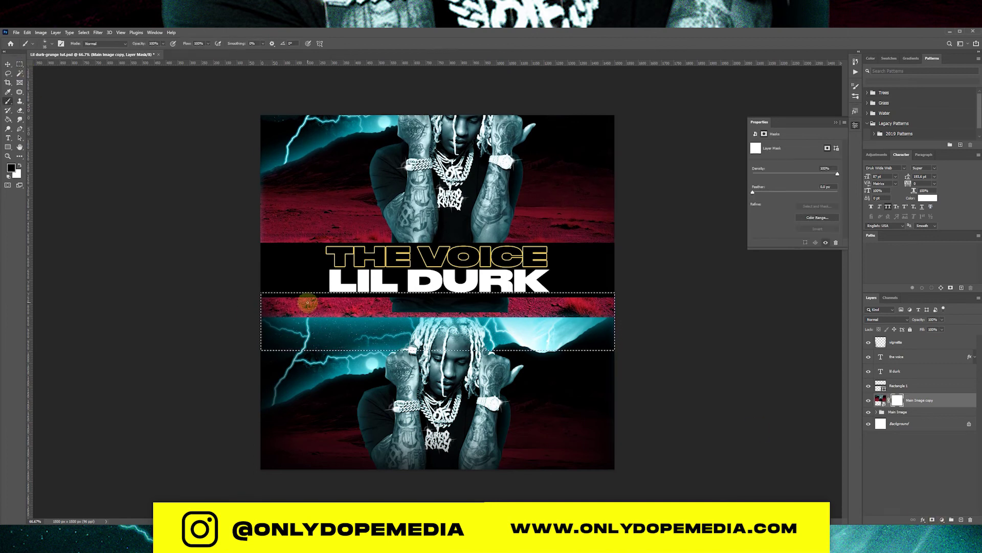
drag(252, 319, 617, 297)
key(v)
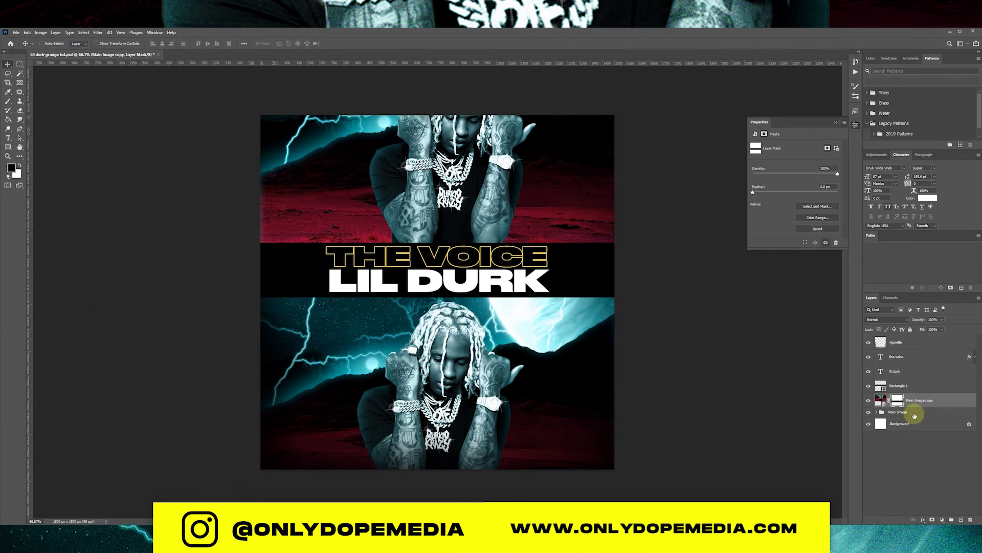
key(ctrl+t)
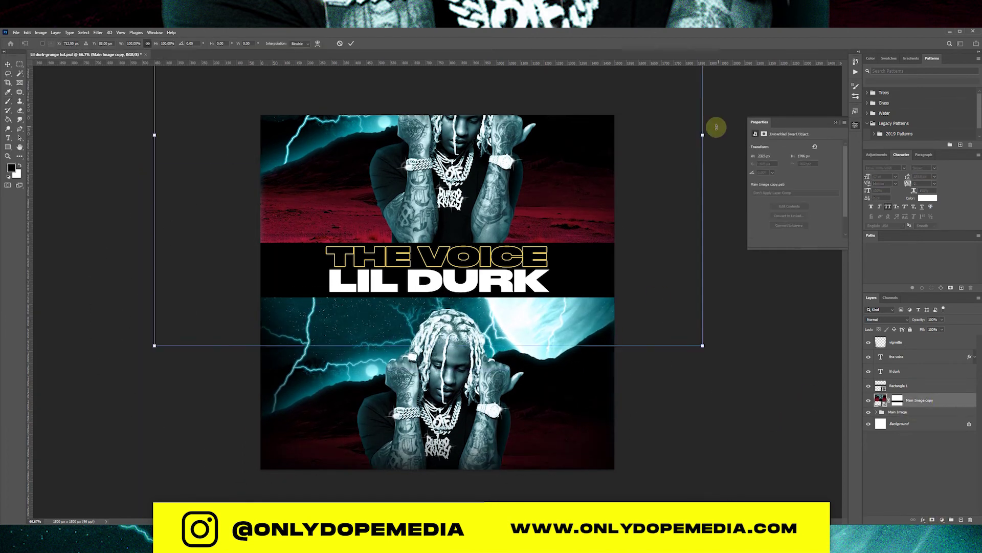
drag(703, 135, 778, 121)
key(Return)
Shrink the lower Main Image group to fit beneath the band.
click(898, 412)
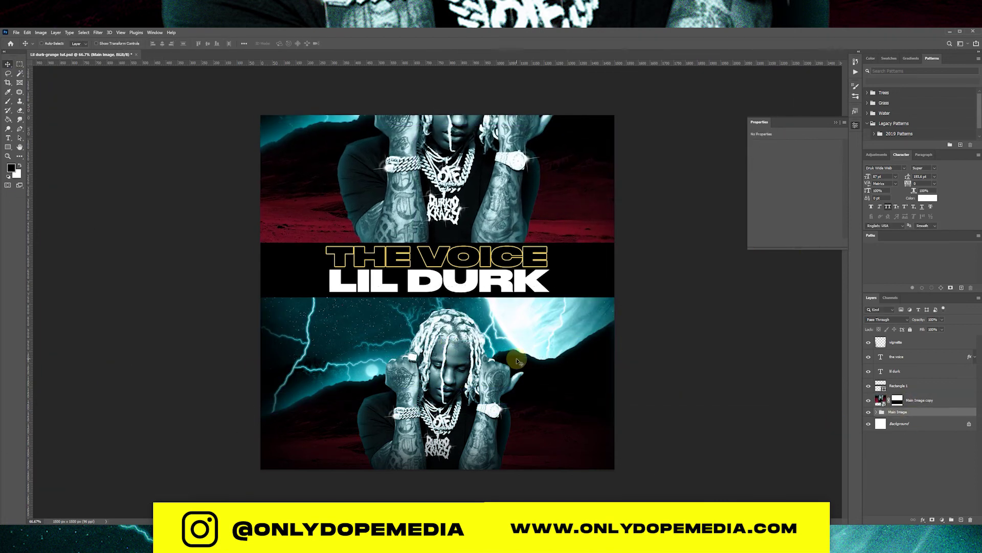
key(ctrl+t)
key(Escape)
key(ctrl+t)
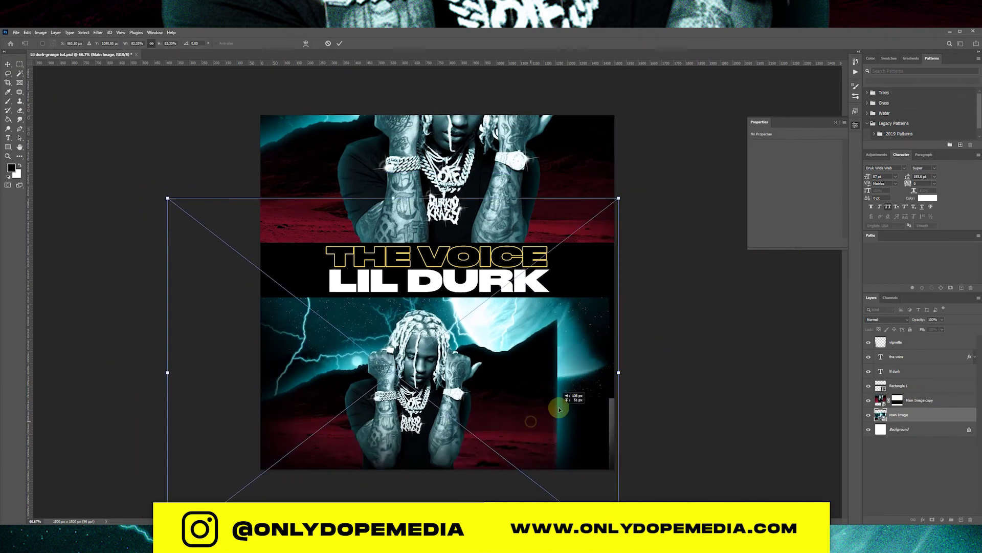
mouse_move(167, 361)
mouse_down()
mouse_move(354, 357)
mouse_move(361, 381)
mouse_up()
key(Return)
Move the background photo inside Main Image down into the lower half.
click(875, 415)
key(ctrl+t)
key(Return)
click(949, 408)
key(ctrl+t)
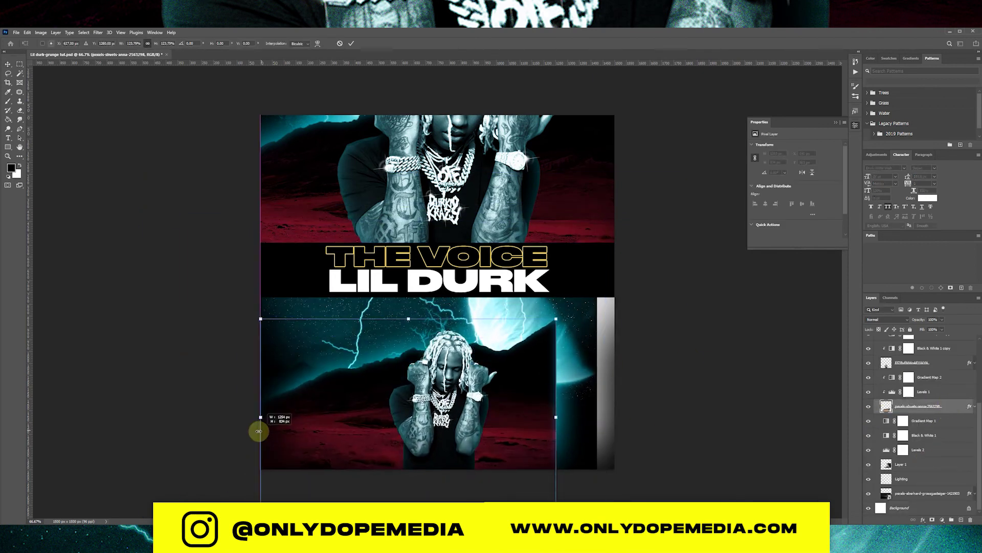
drag(259, 430, 593, 401)
key(Return)
click(900, 493)
key(ctrl+t)
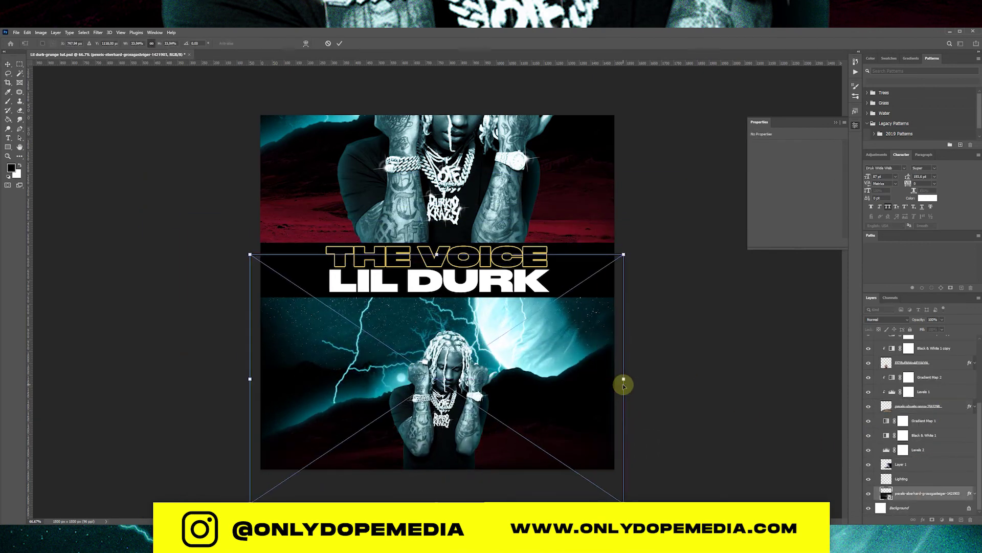
key(Escape)
Collapse Main Image, select both title text layers, and add a new empty layer.
click(876, 412)
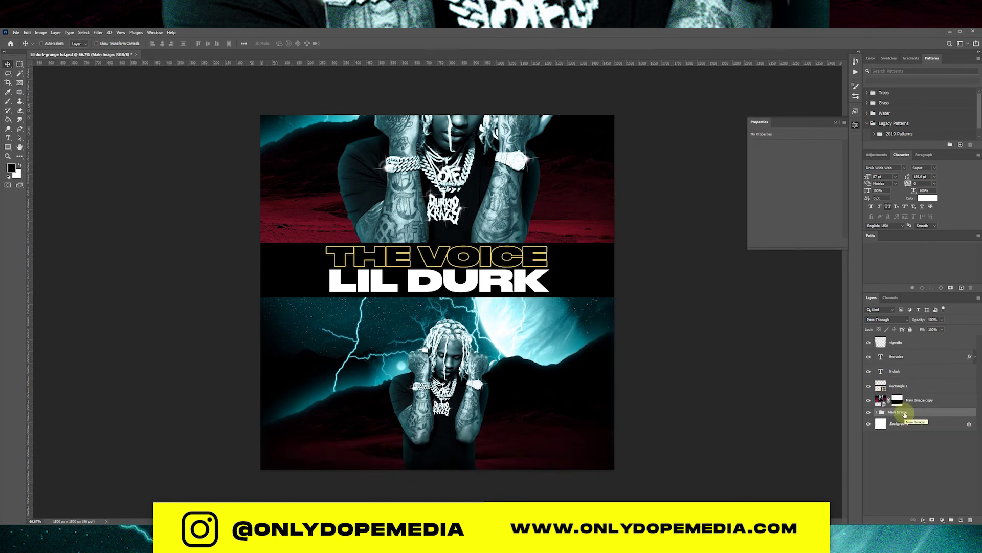
click(900, 371)
shift+click(900, 357)
key(ctrl+shift+alt+n)
Fill the new layer mid grey, add noise, set it to Overlay, and save.
key(shift+F5)
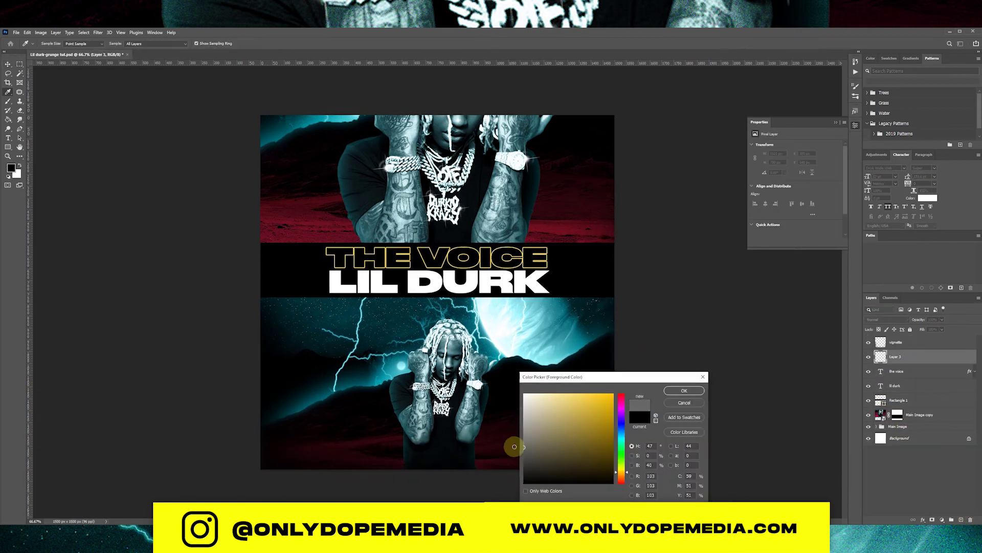
click(519, 449)
key(Return)
click(98, 40)
click(200, 135)
click(648, 153)
click(887, 319)
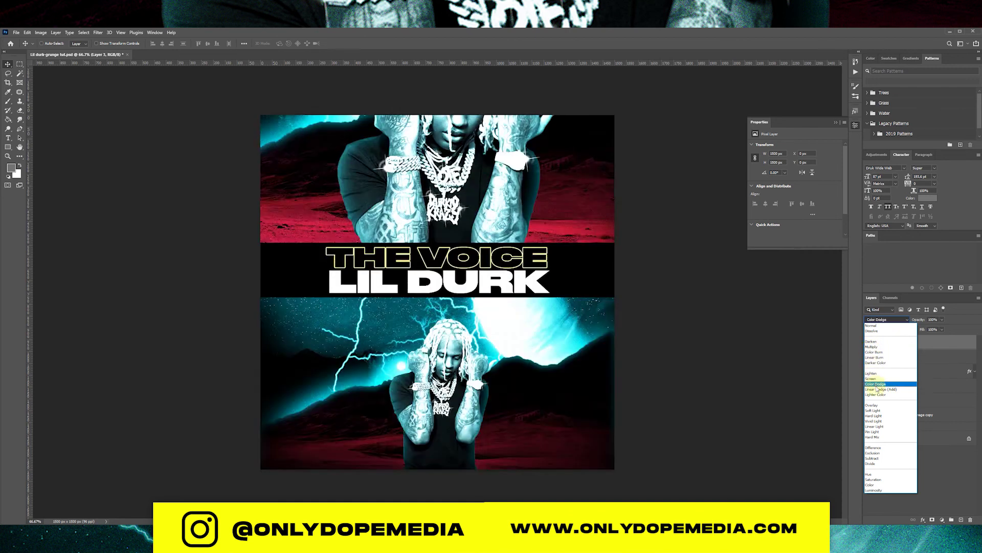
click(871, 405)
key(ctrl+s)
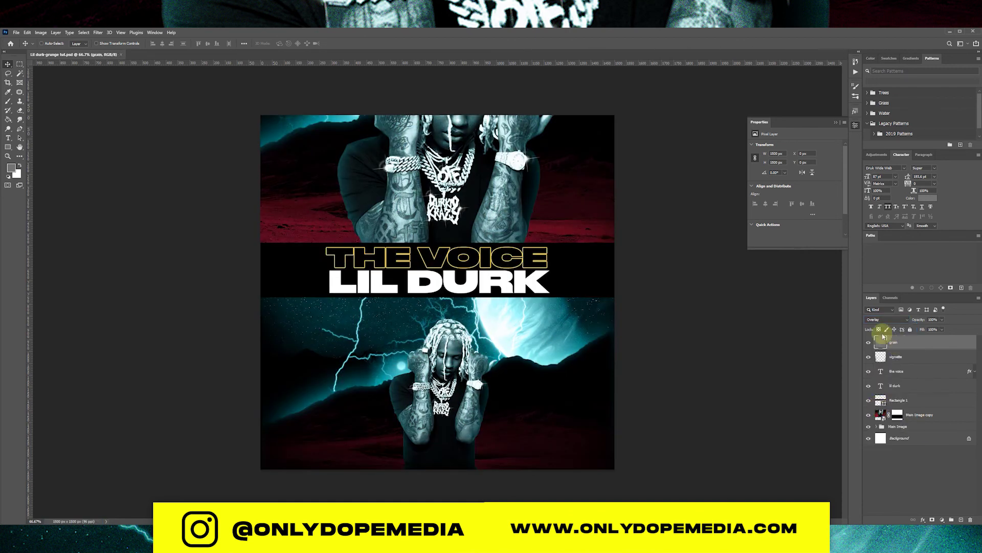
Paste the Parental Advisory label and shrink it into the lower-right corner.
key(ctrl+v)
key(ctrl+t)
drag(658, 351, 484, 325)
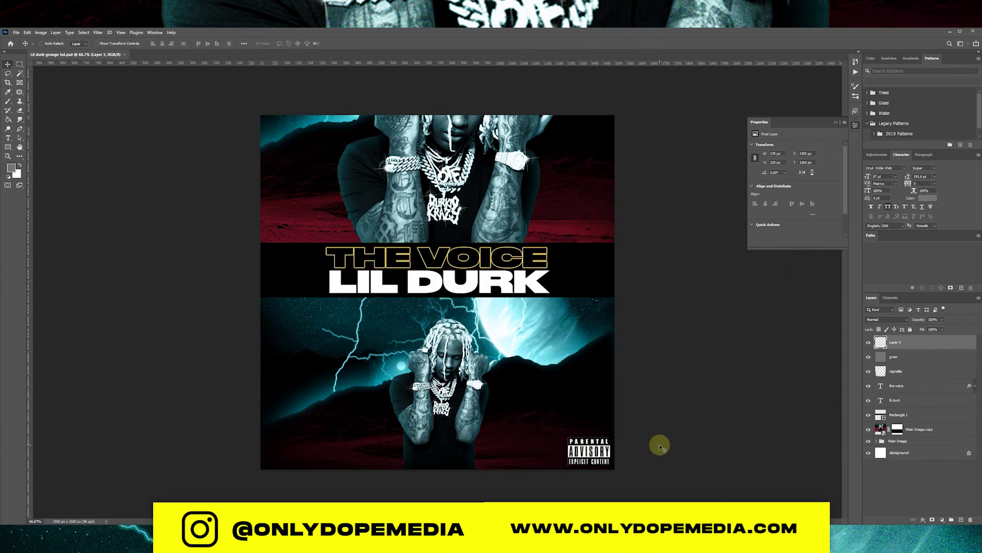
Add a Stroke layer style to Rectangle 1, colored gold sampled from the THE VOICE lettering.
double_click(921, 415)
click(786, 432)
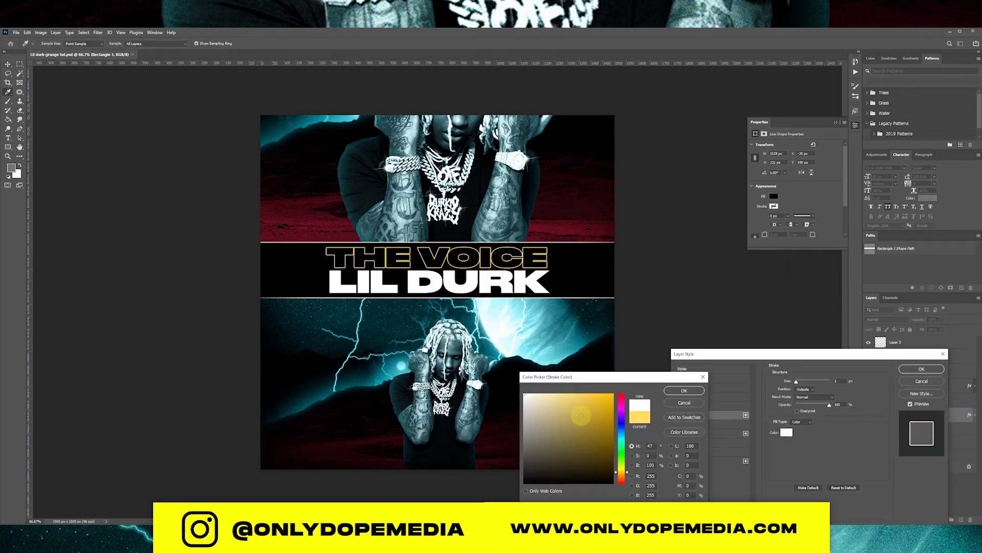
click(558, 226)
click(524, 256)
key(Return)
click(839, 379)
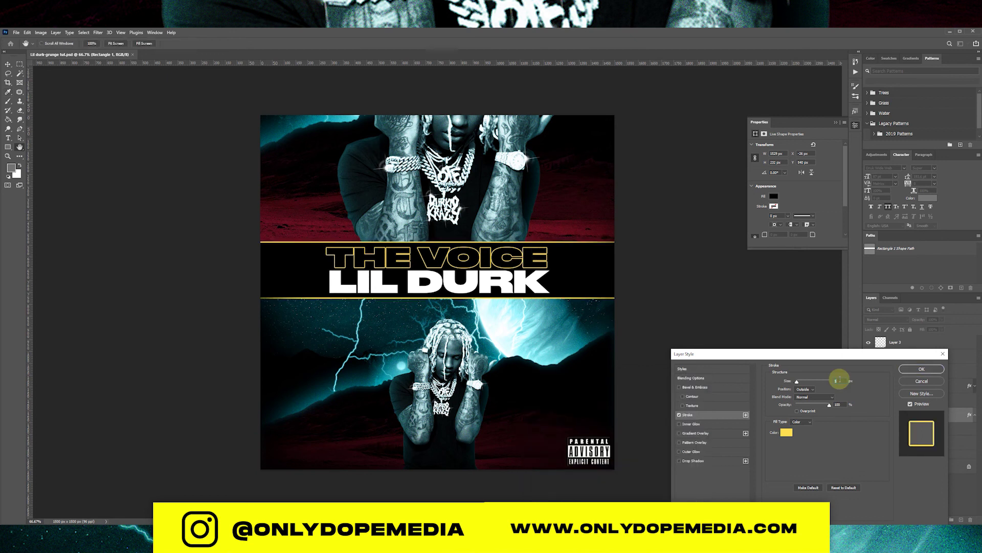
click(922, 369)
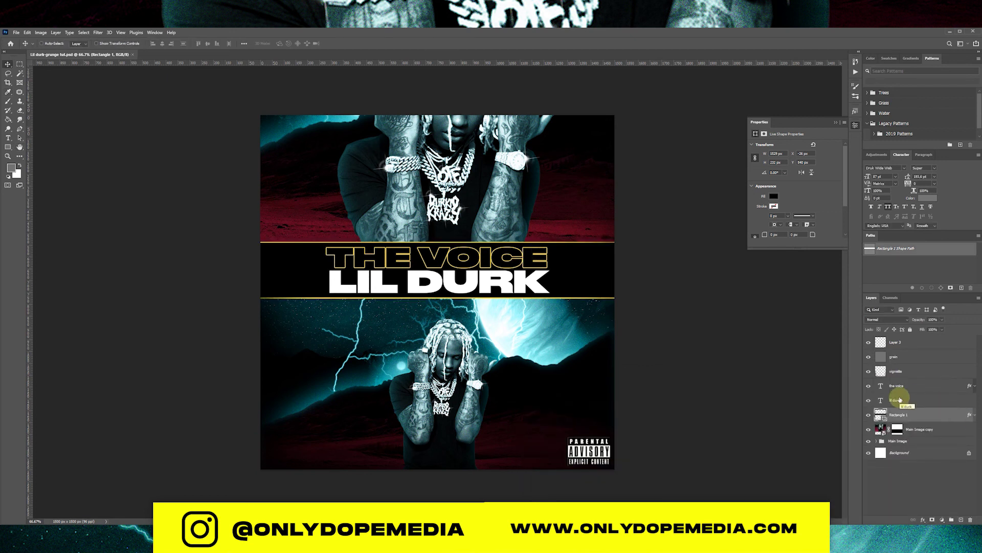